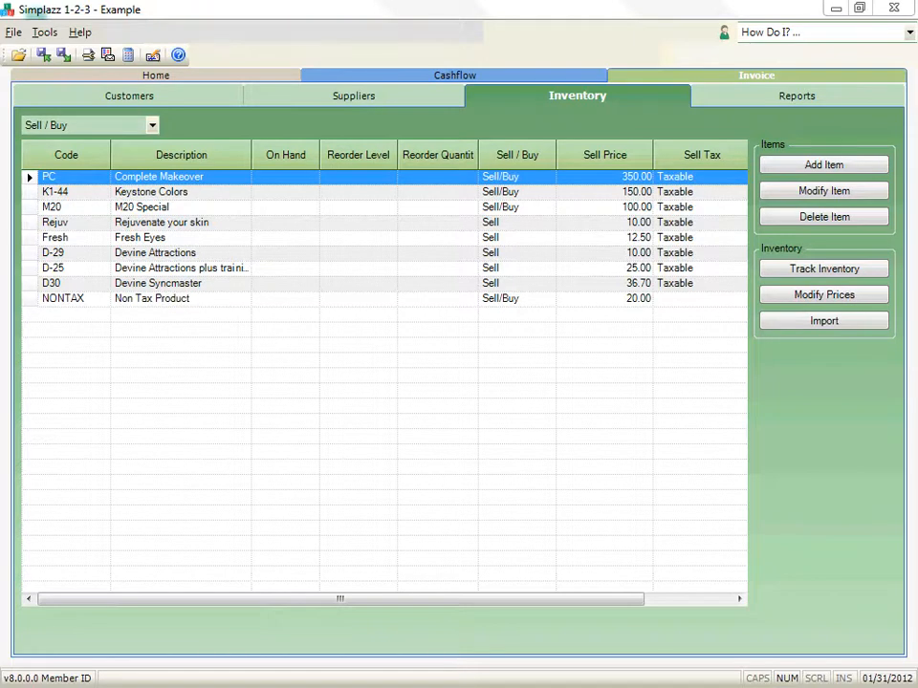
Switch to the PriceList.txt sheet in Excel and review the available Save As file types, leaving without saving
{"action": "key", "text": "alt+Tab"}
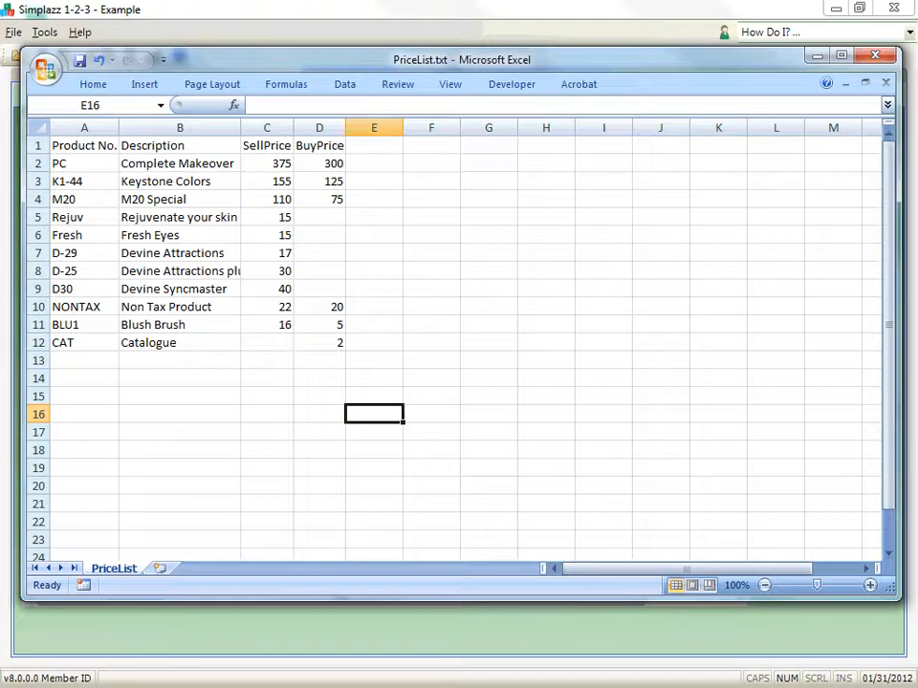
{"action": "left_click", "coordinate": [44, 68]}
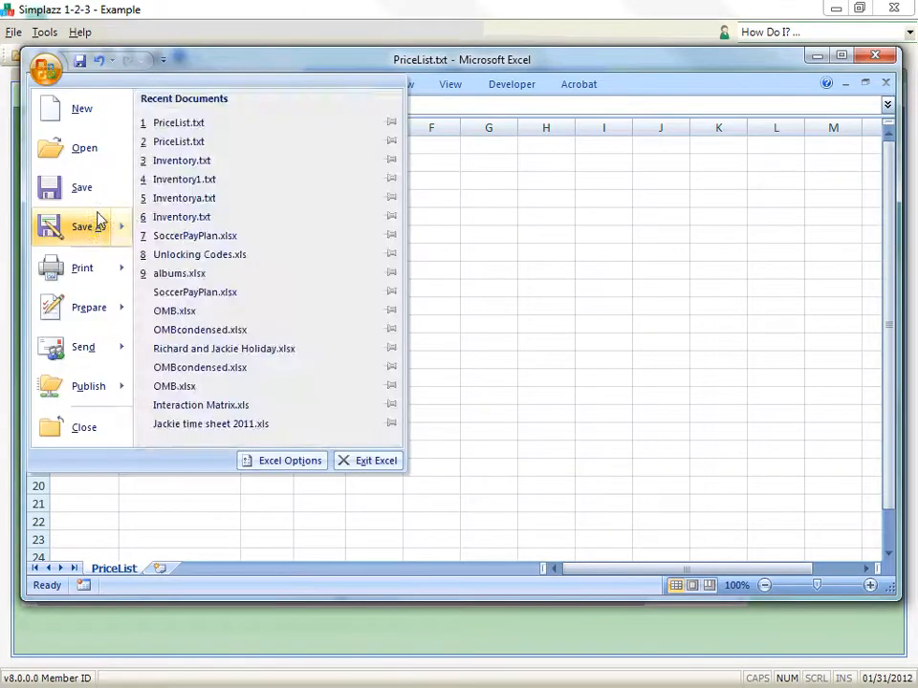
{"action": "left_click", "coordinate": [90, 226]}
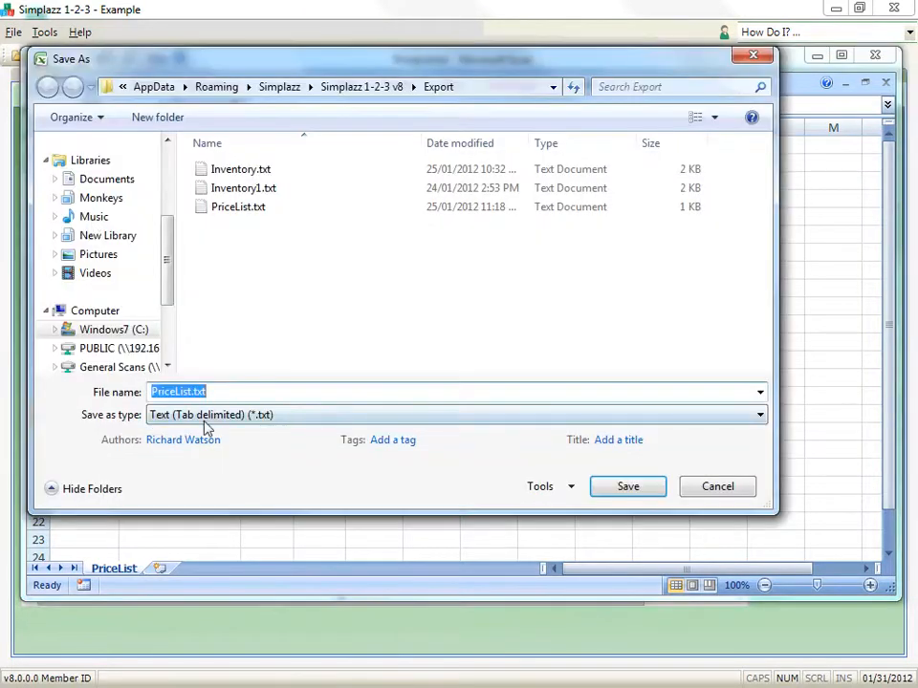
{"action": "left_click", "coordinate": [204, 421]}
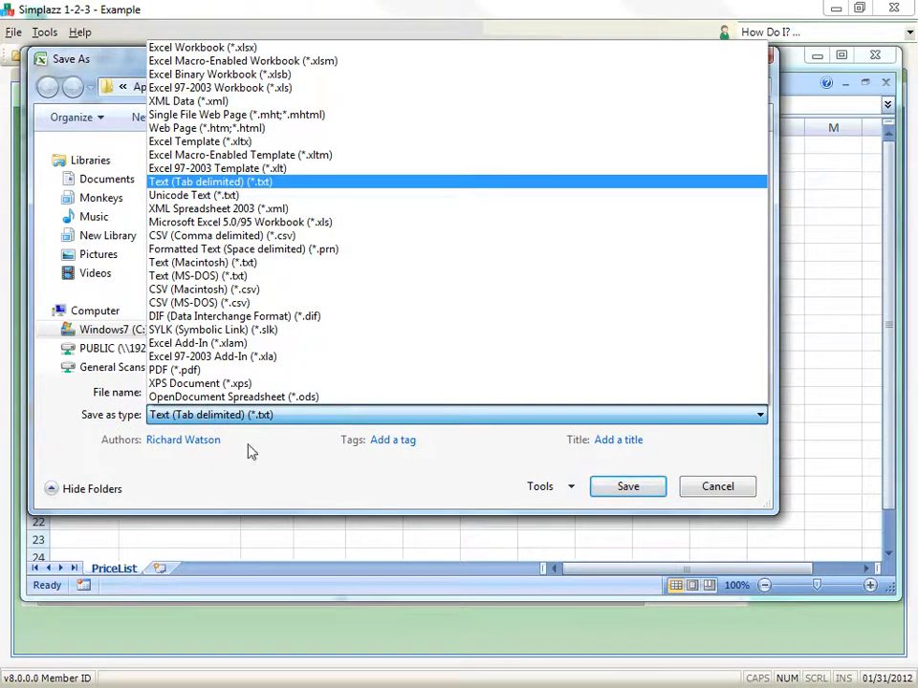
{"action": "left_click", "coordinate": [727, 493]}
{"action": "left_click", "coordinate": [723, 488]}
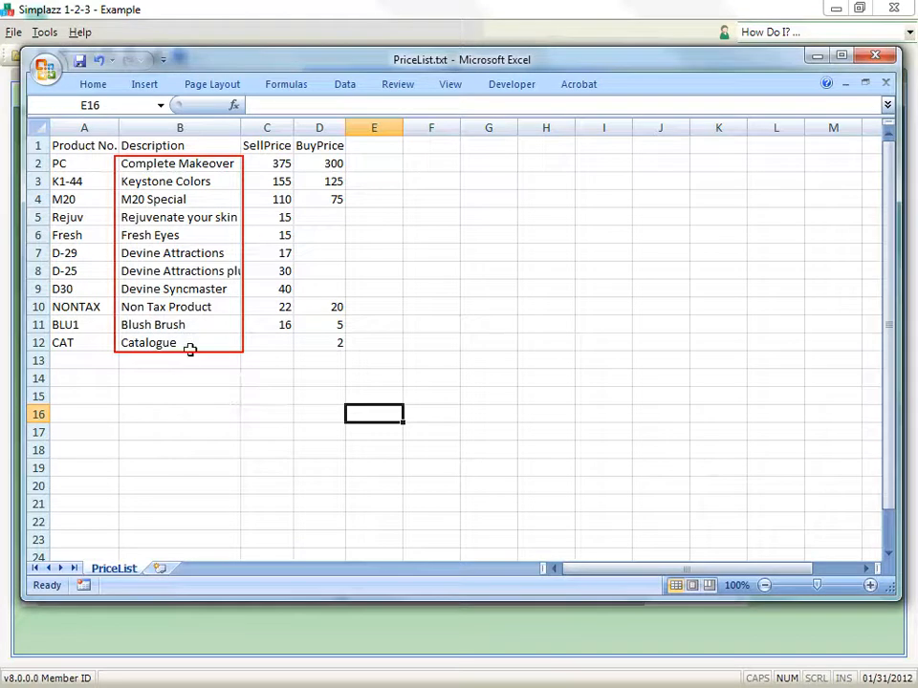
Rename the Product No. column header in cell A1 as SellCode
{"action": "left_click", "coordinate": [36, 145]}
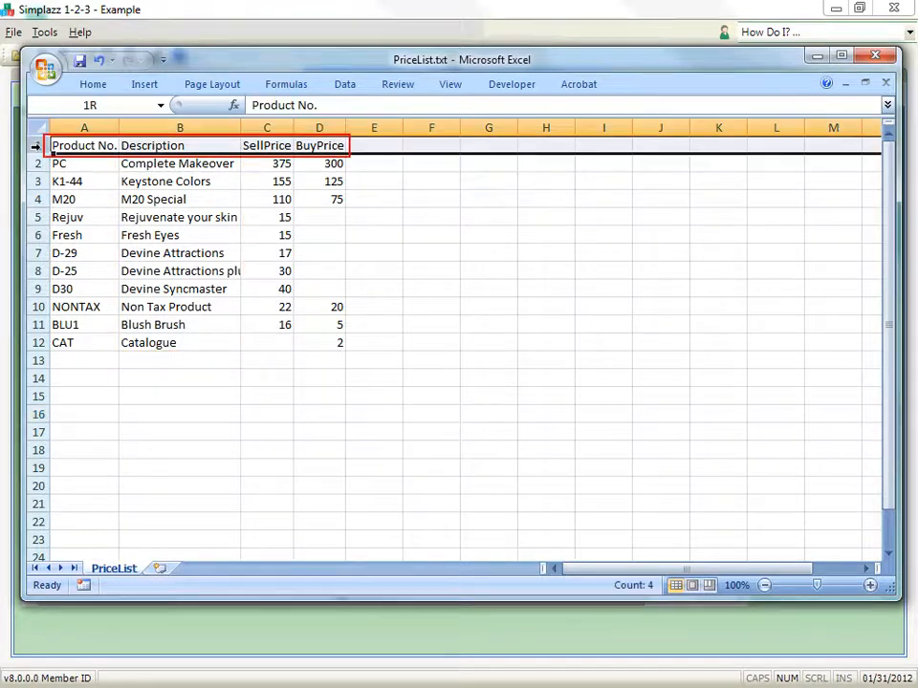
{"action": "left_click", "coordinate": [192, 377]}
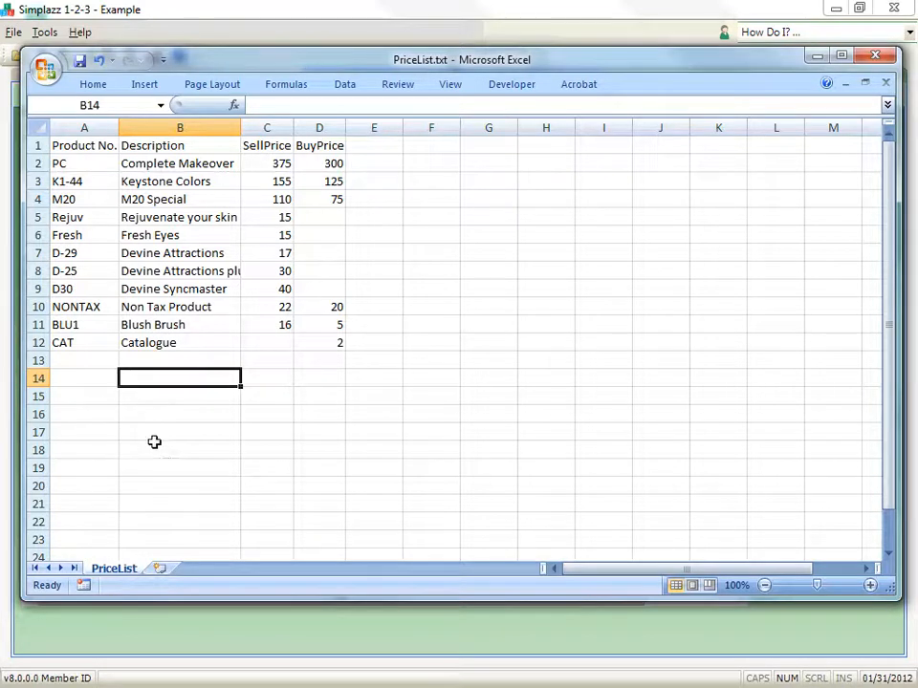
{"action": "left_click", "coordinate": [93, 145]}
{"action": "double_click", "coordinate": [93, 145]}
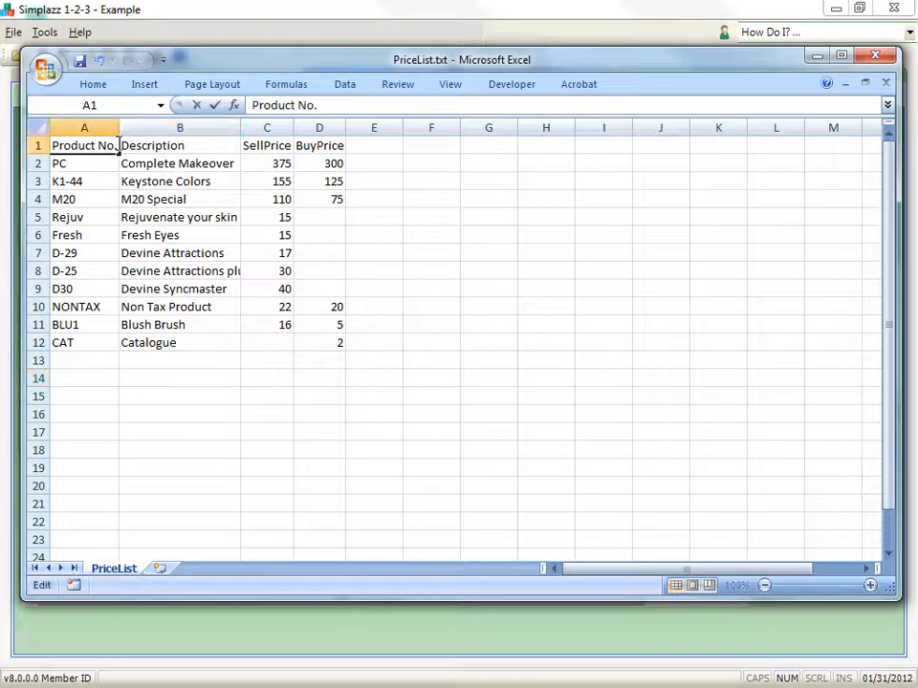
{"action": "left_click_drag", "start_coordinate": [117, 145], "coordinate": [12, 141]}
{"action": "key", "text": "BackSpace"}
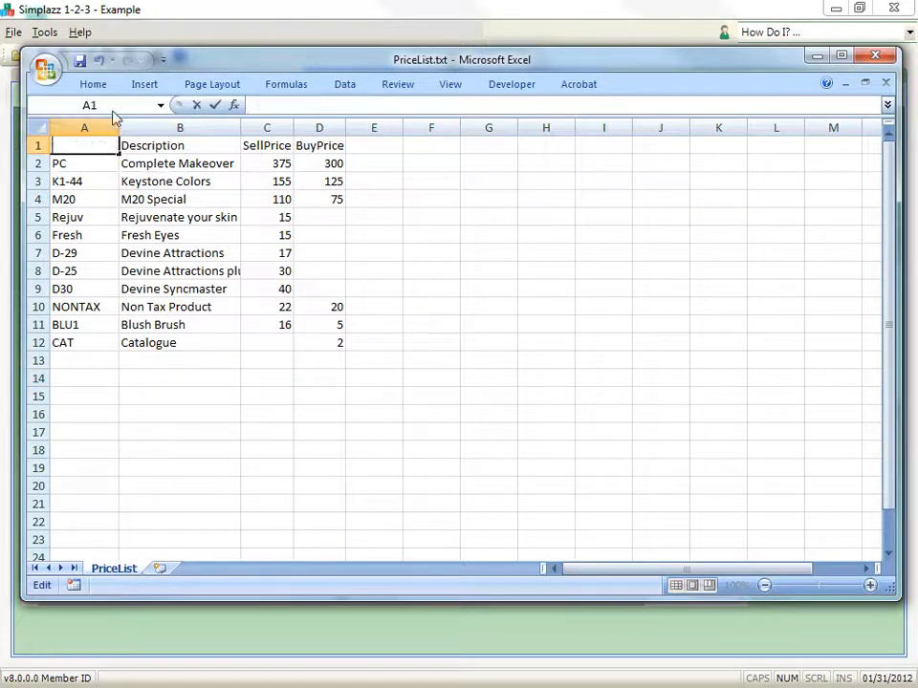
{"action": "type", "text": "Sell"}
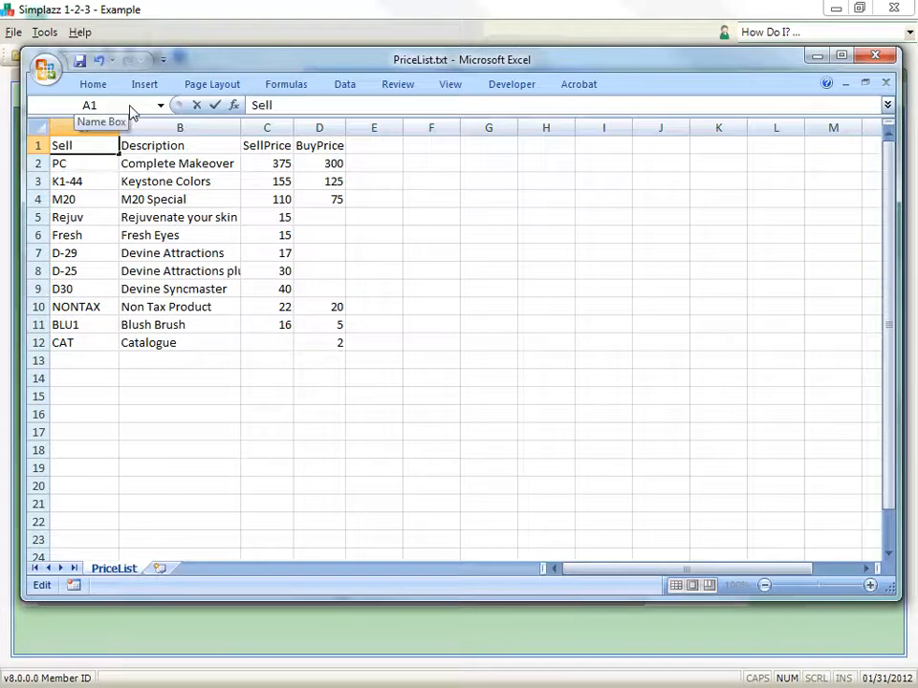
{"action": "type", "text": "Code"}
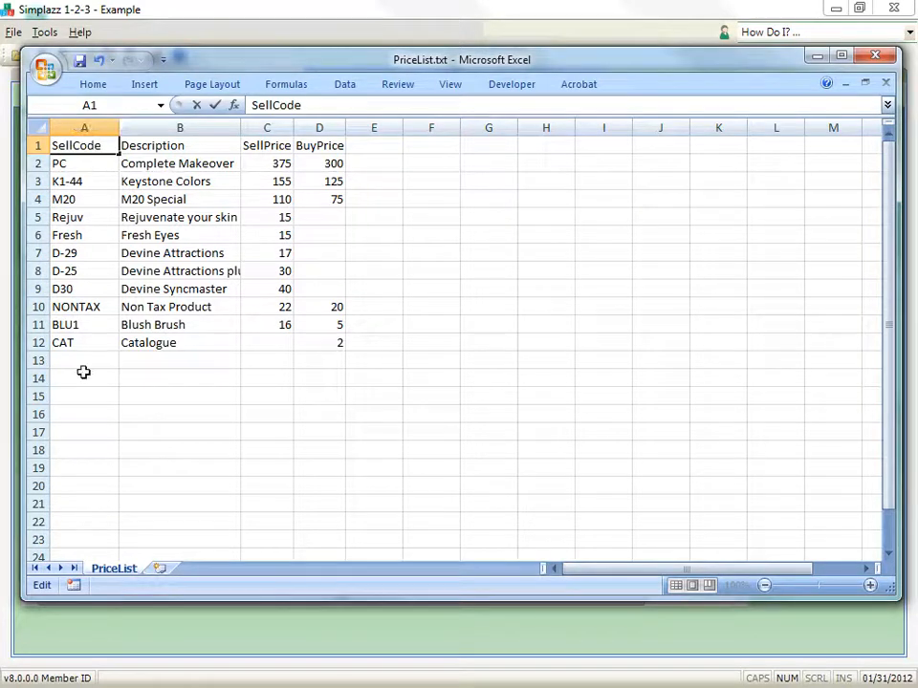
{"action": "key", "text": "Return"}
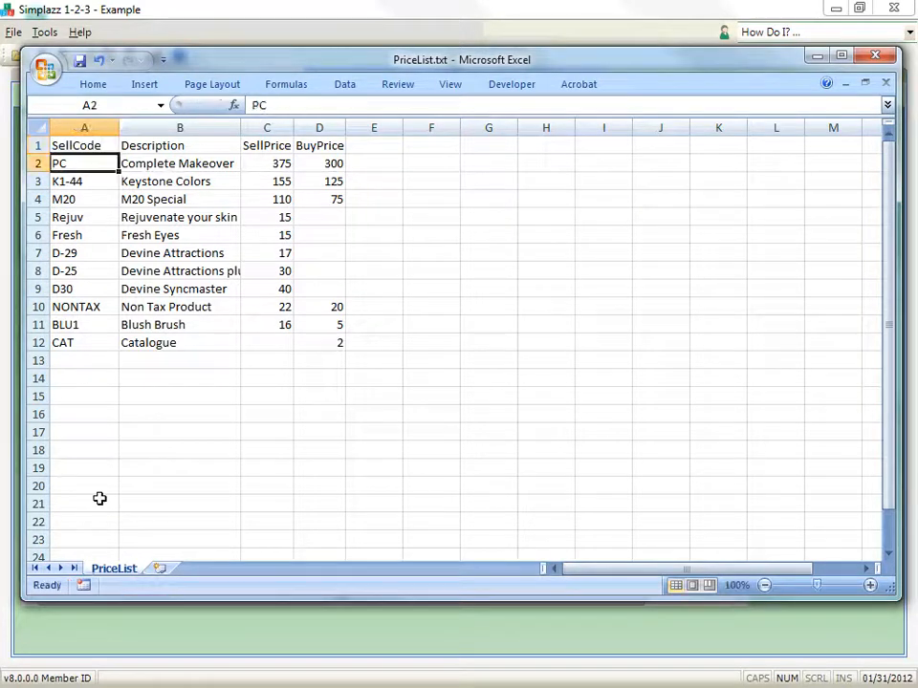
{"action": "left_click", "coordinate": [216, 385]}
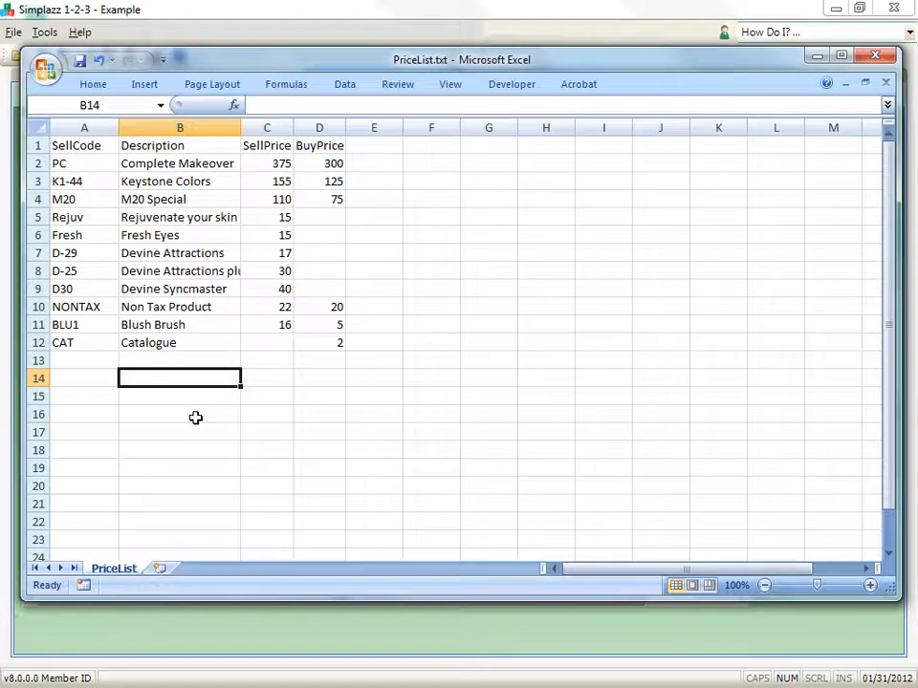
Copy the SellCode column and insert the copy directly before the BuyPrice column
{"action": "left_click", "coordinate": [102, 121]}
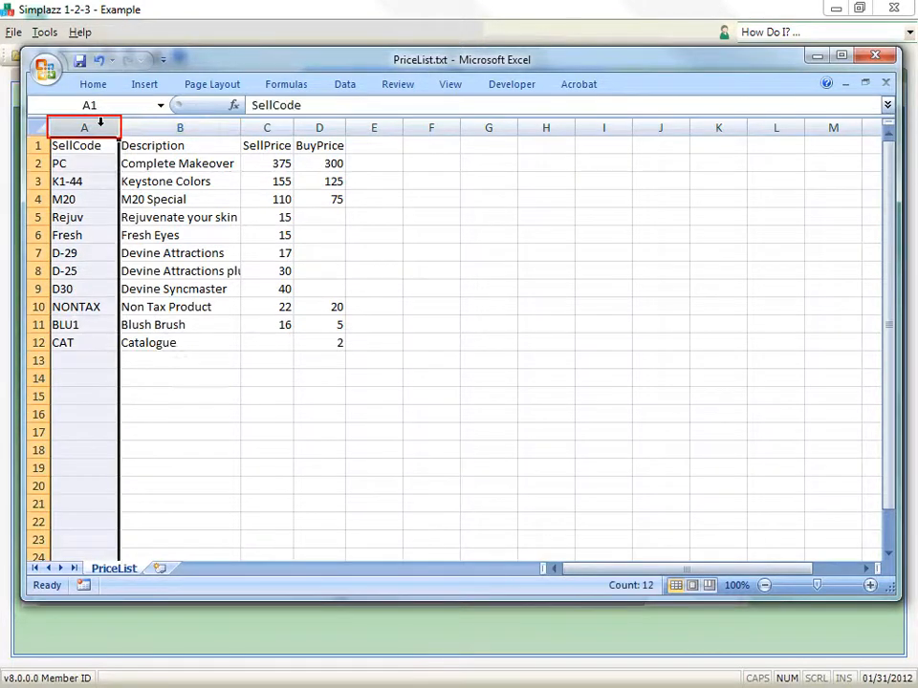
{"action": "right_click", "coordinate": [103, 127]}
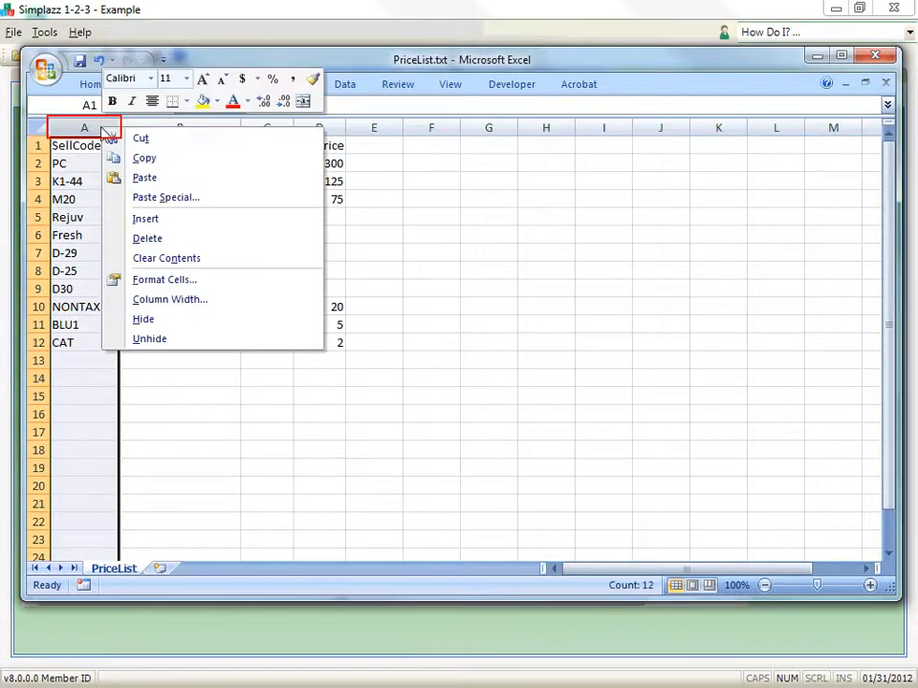
{"action": "left_click", "coordinate": [143, 160]}
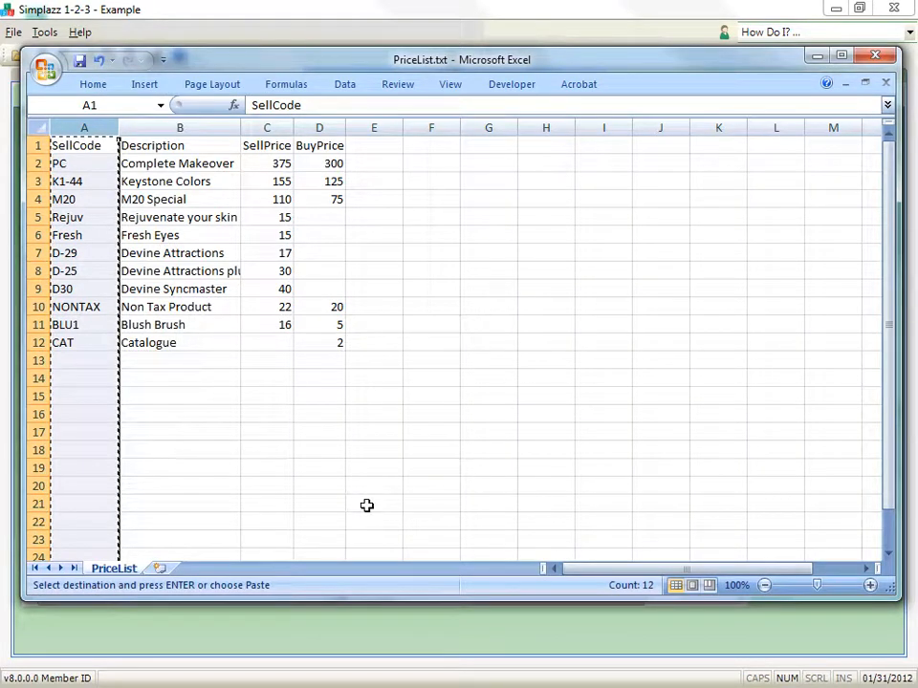
{"action": "key", "text": "Right"}
{"action": "key", "text": "Right"}
{"action": "key", "text": "Right"}
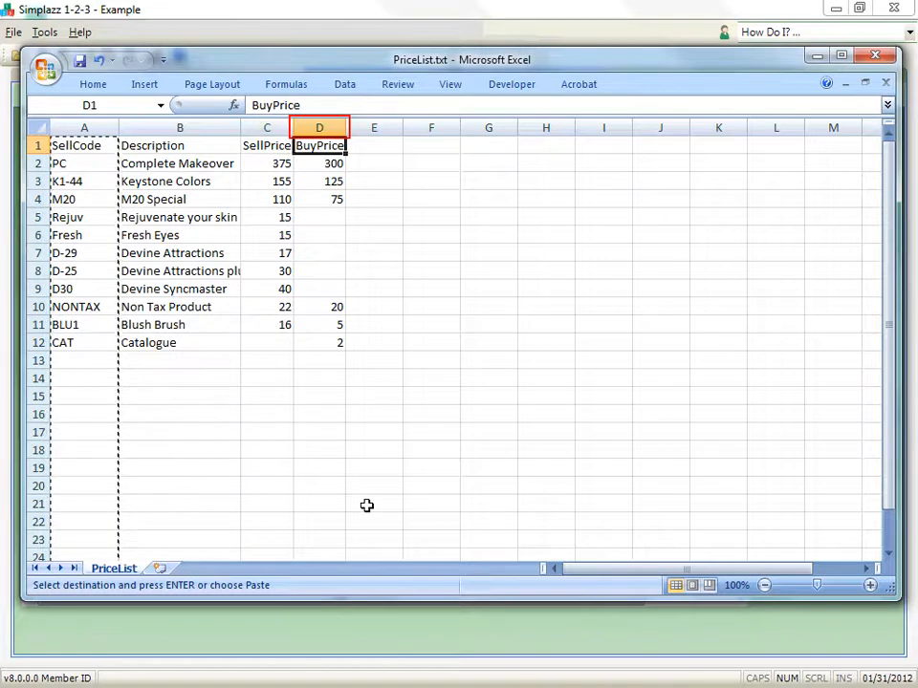
{"action": "right_click", "coordinate": [308, 128]}
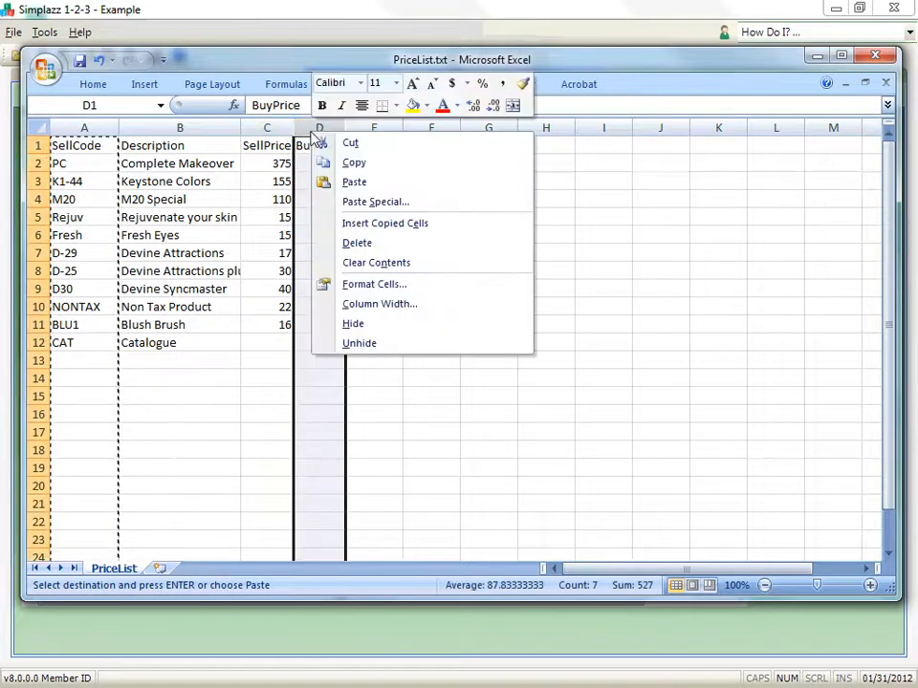
{"action": "left_click", "coordinate": [496, 229]}
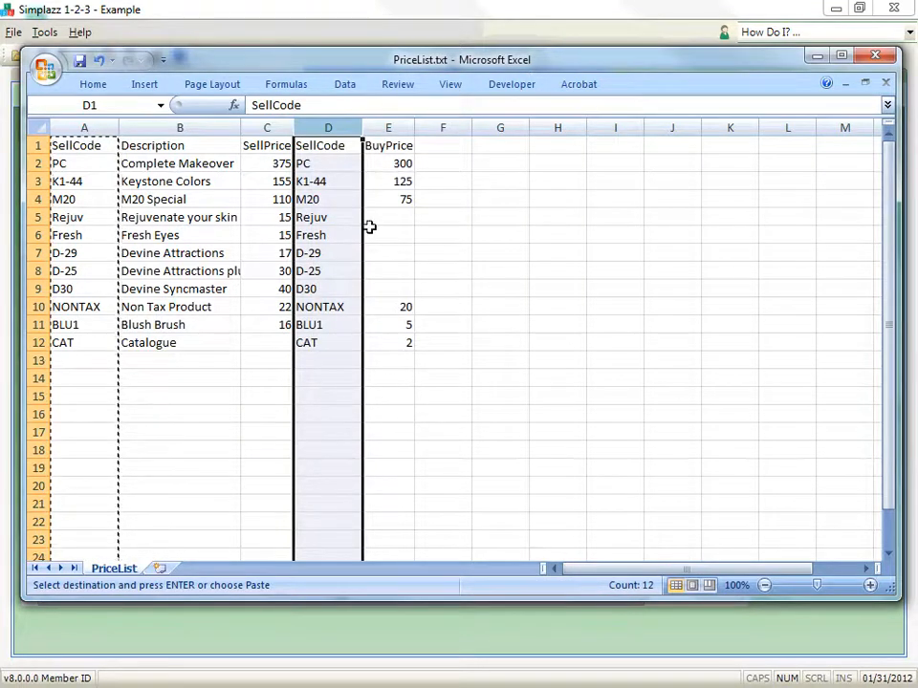
Rename the header of the inserted code column in cell D1 as BuyCode
{"action": "left_click", "coordinate": [326, 146]}
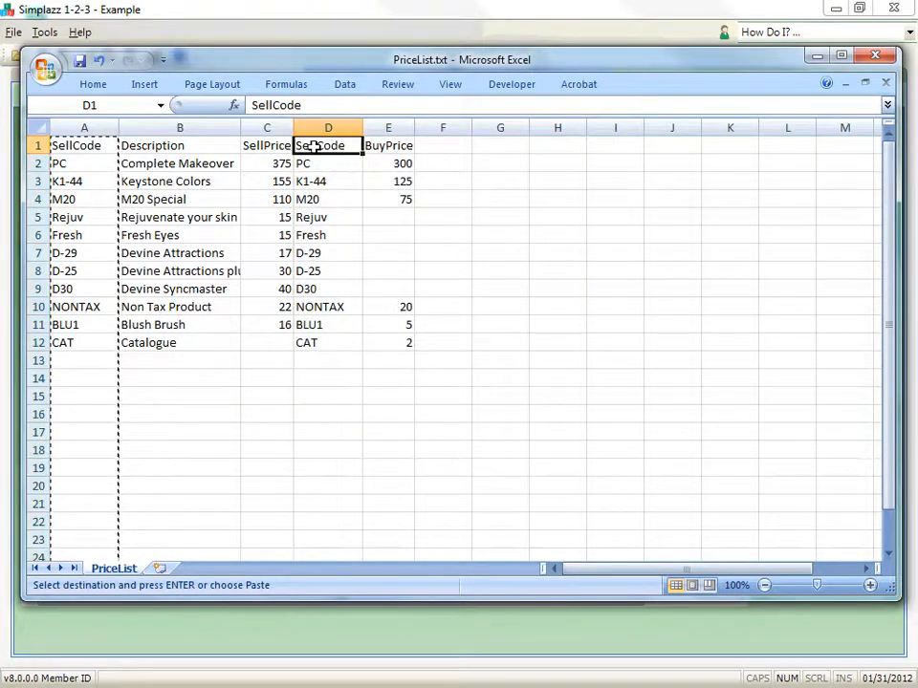
{"action": "double_click", "coordinate": [316, 144]}
{"action": "left_click_drag", "start_coordinate": [317, 145], "coordinate": [263, 141]}
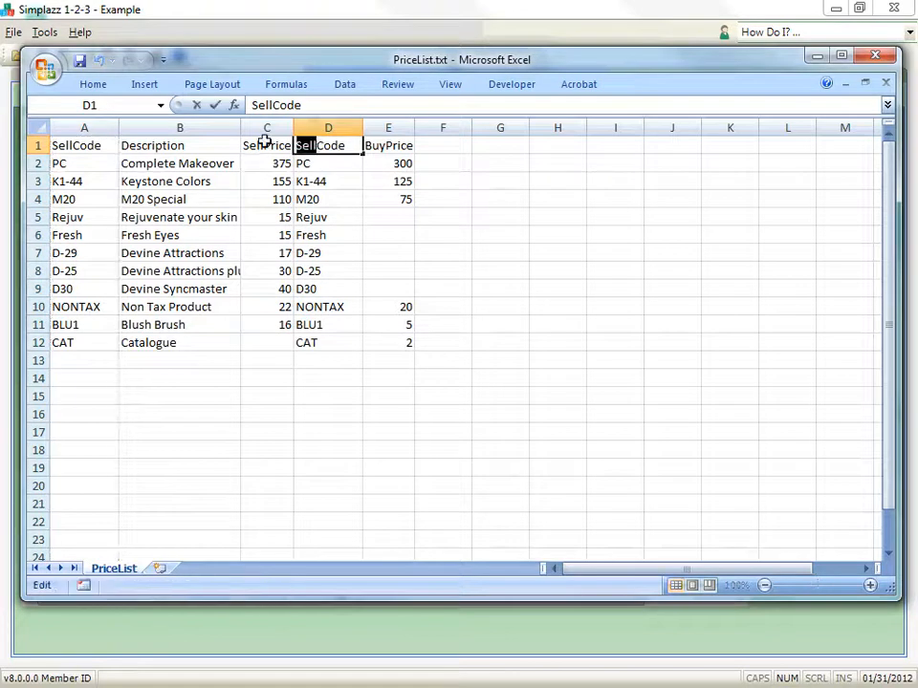
{"action": "type", "text": "By"}
{"action": "key", "text": "BackSpace"}
{"action": "type", "text": "uy"}
{"action": "key", "text": "Return"}
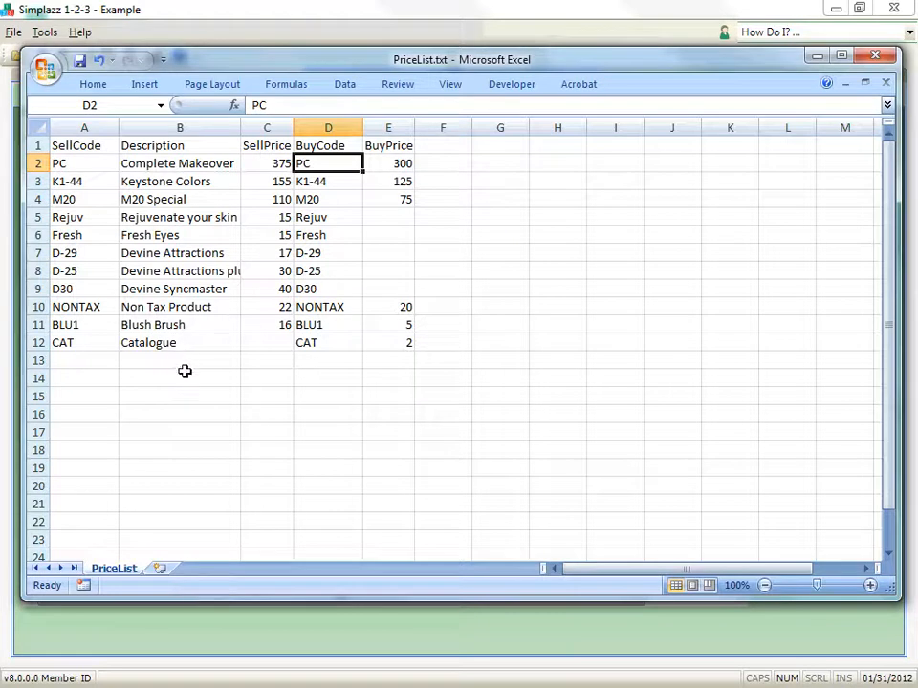
Rename the Description column header in cell B1 as SellDescription
{"action": "left_click", "coordinate": [155, 124]}
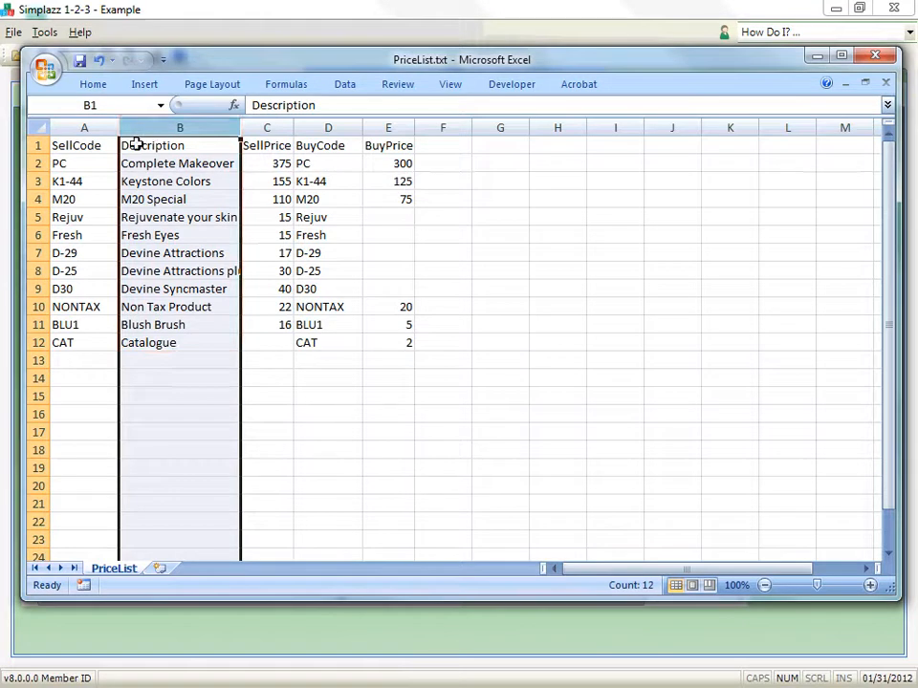
{"action": "double_click", "coordinate": [123, 145]}
{"action": "type", "text": "Sell"}
{"action": "key", "text": "Return"}
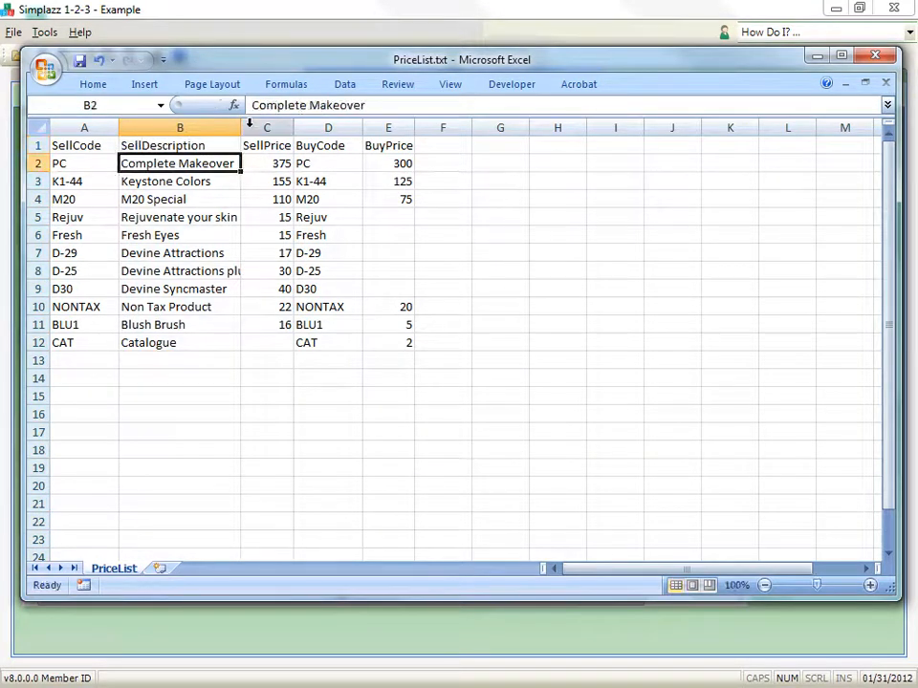
Copy the SellDescription column and insert the copy between the BuyCode and BuyPrice columns
{"action": "left_click", "coordinate": [217, 129]}
{"action": "right_click", "coordinate": [218, 135]}
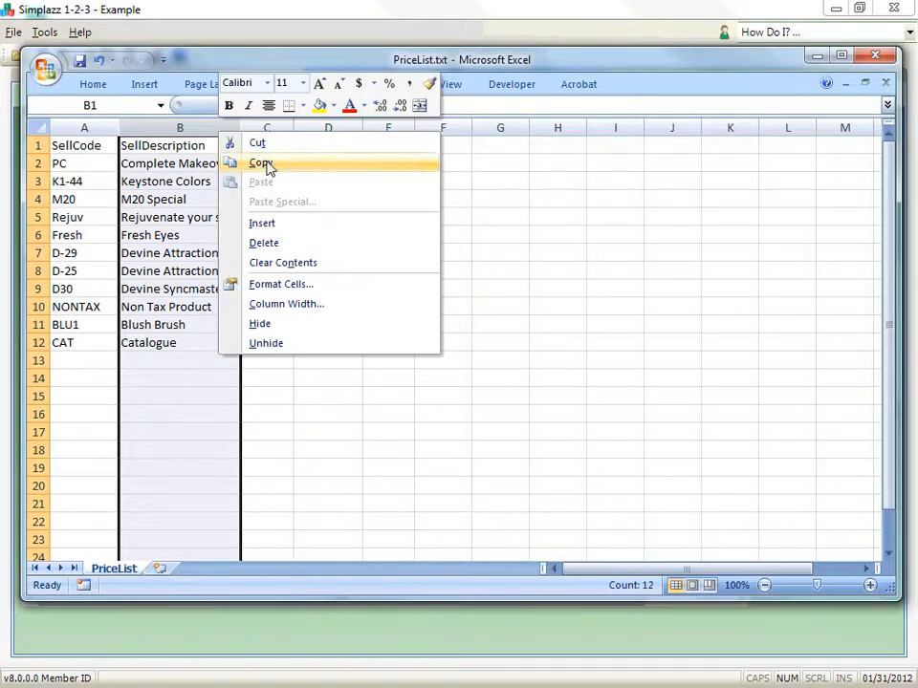
{"action": "left_click", "coordinate": [262, 162]}
{"action": "right_click", "coordinate": [387, 127]}
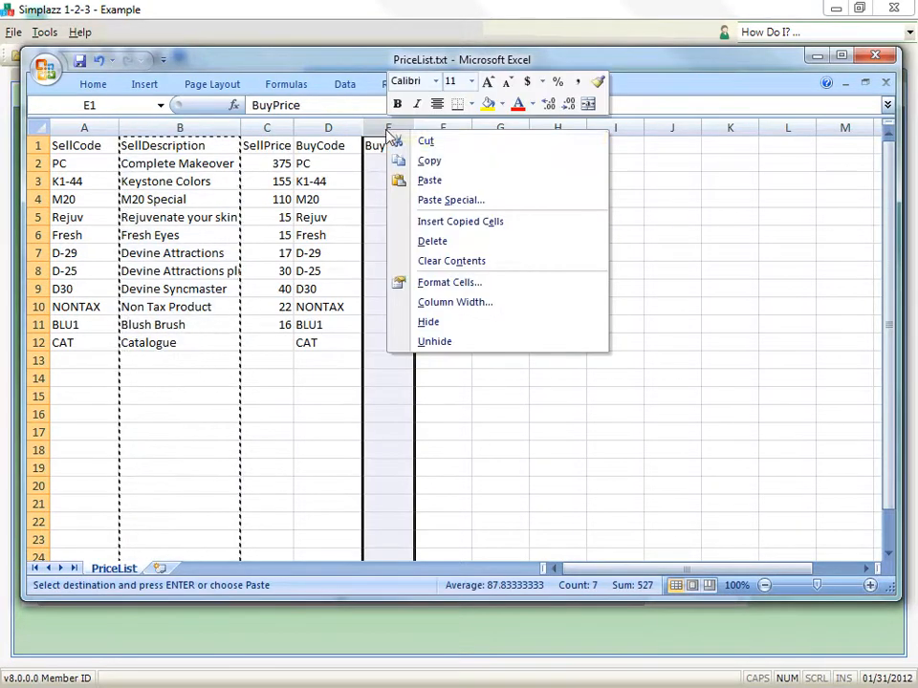
{"action": "left_click", "coordinate": [443, 226]}
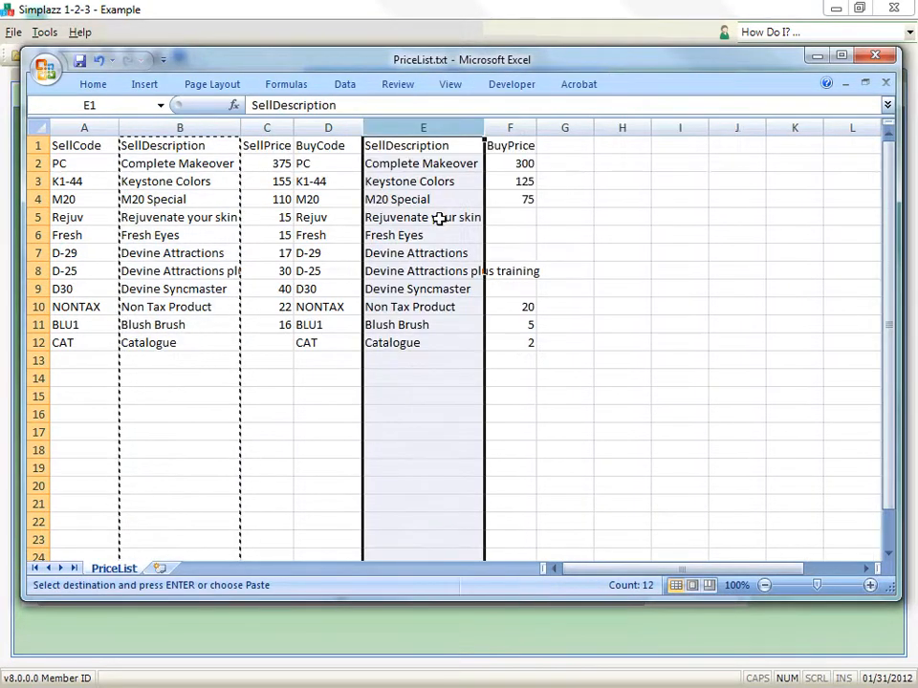
Rename the header of the inserted description column in cell E1 as BuyDescription
{"action": "double_click", "coordinate": [387, 144]}
{"action": "left_click_drag", "start_coordinate": [387, 144], "coordinate": [365, 145]}
{"action": "type", "text": "Buy"}
{"action": "key", "text": "Return"}
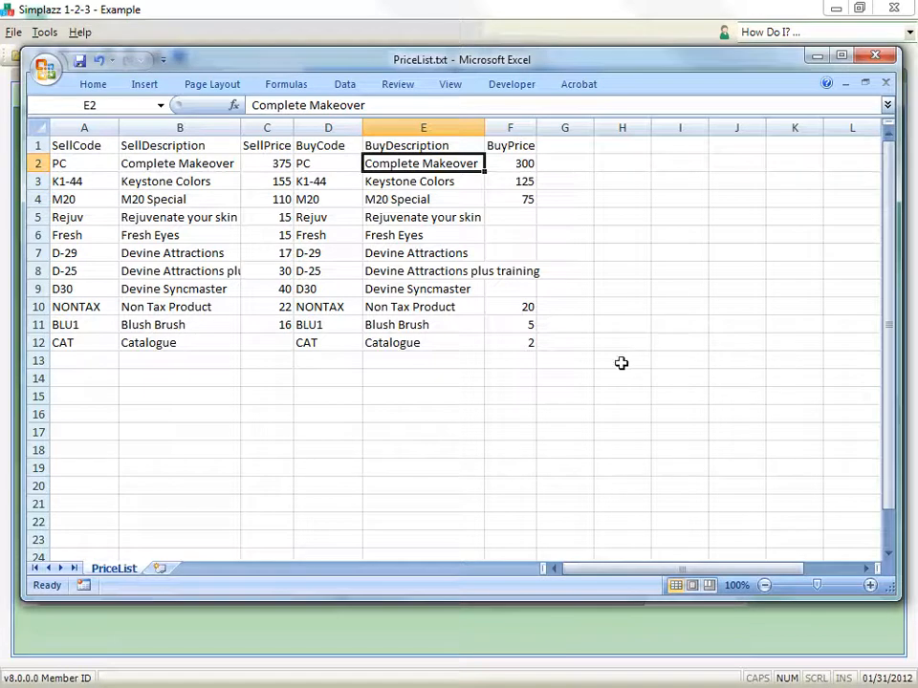
{"action": "left_click", "coordinate": [604, 396]}
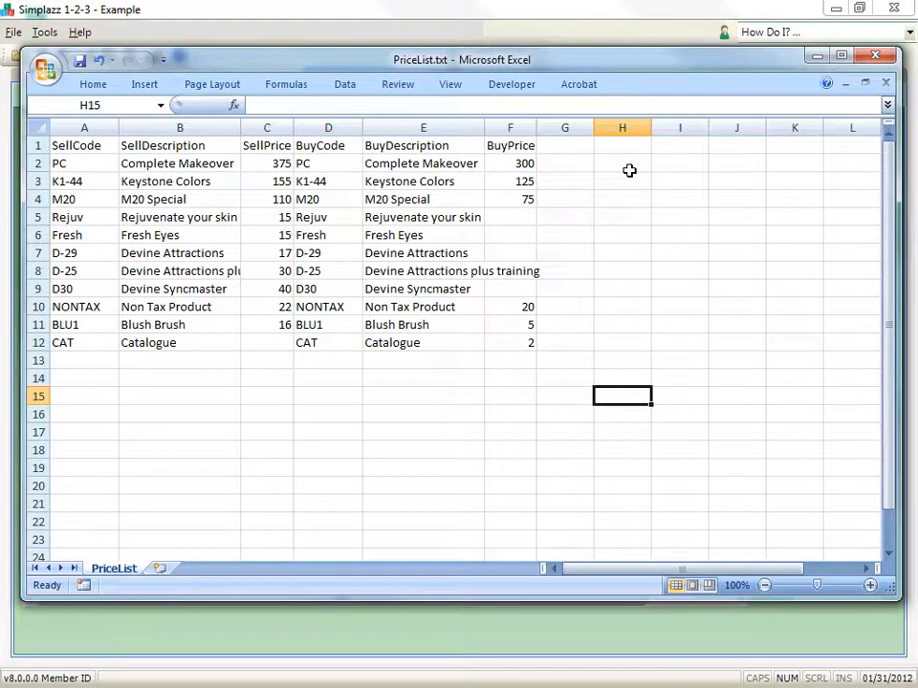
Add a TaxSetting header in cell G1 and enter T for the PC item in G2
{"action": "left_click", "coordinate": [581, 146]}
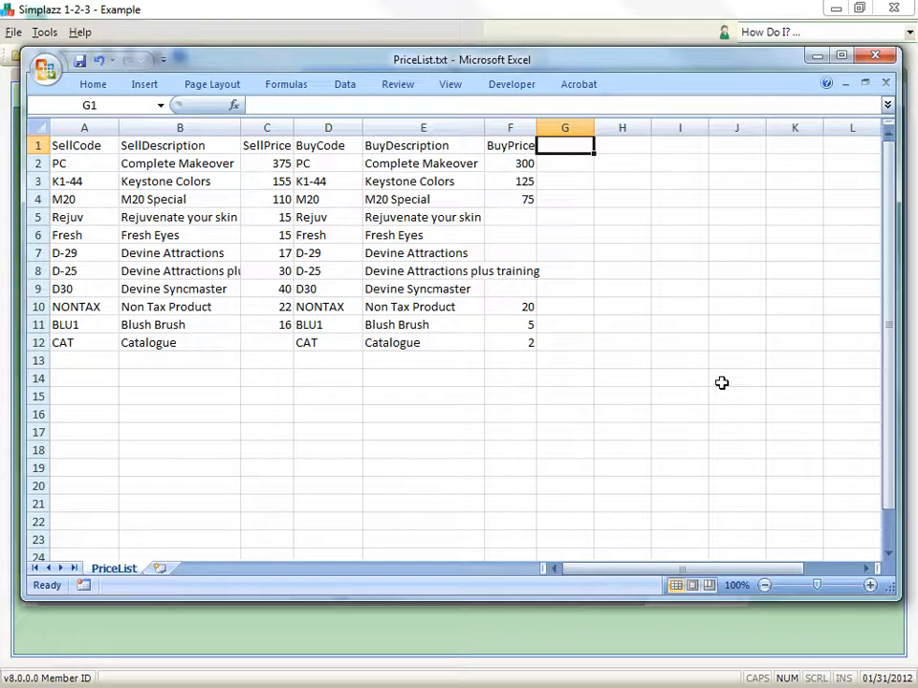
{"action": "double_click", "coordinate": [566, 145]}
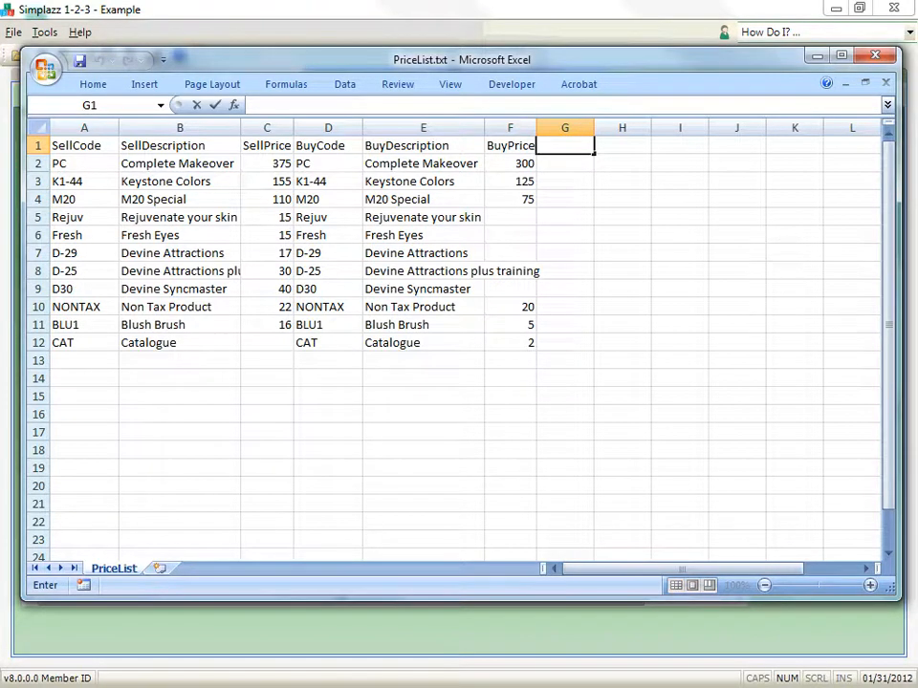
{"action": "type", "text": "TaxSetting"}
{"action": "key", "text": "Return"}
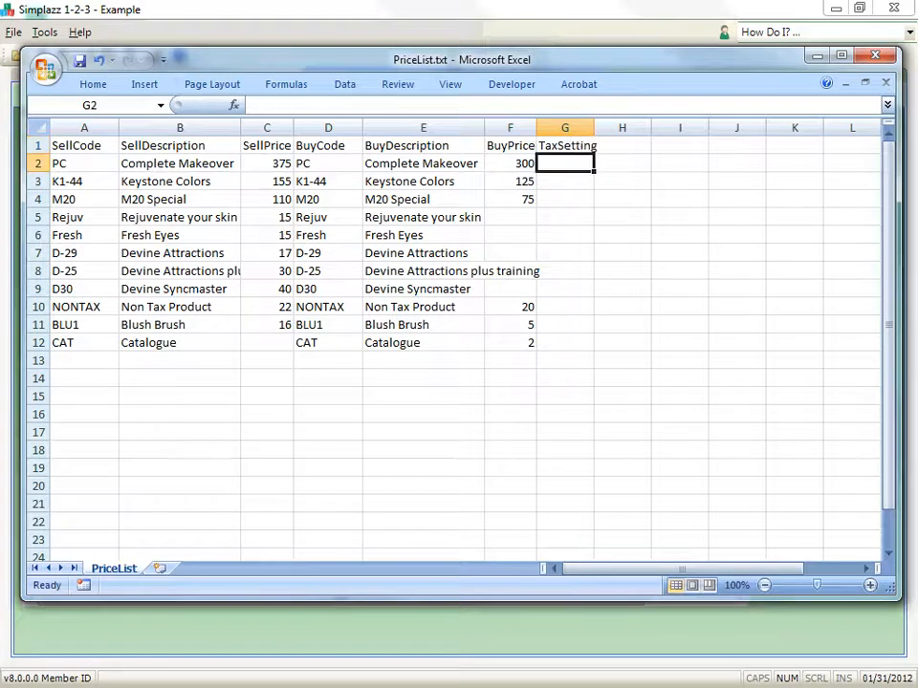
{"action": "type", "text": "T"}
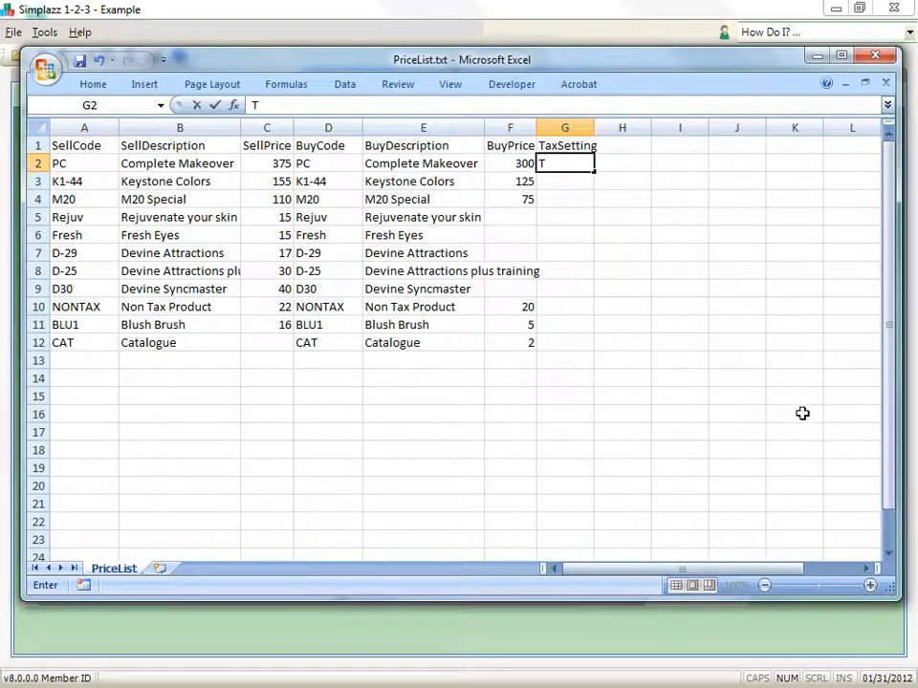
{"action": "left_click", "coordinate": [676, 341]}
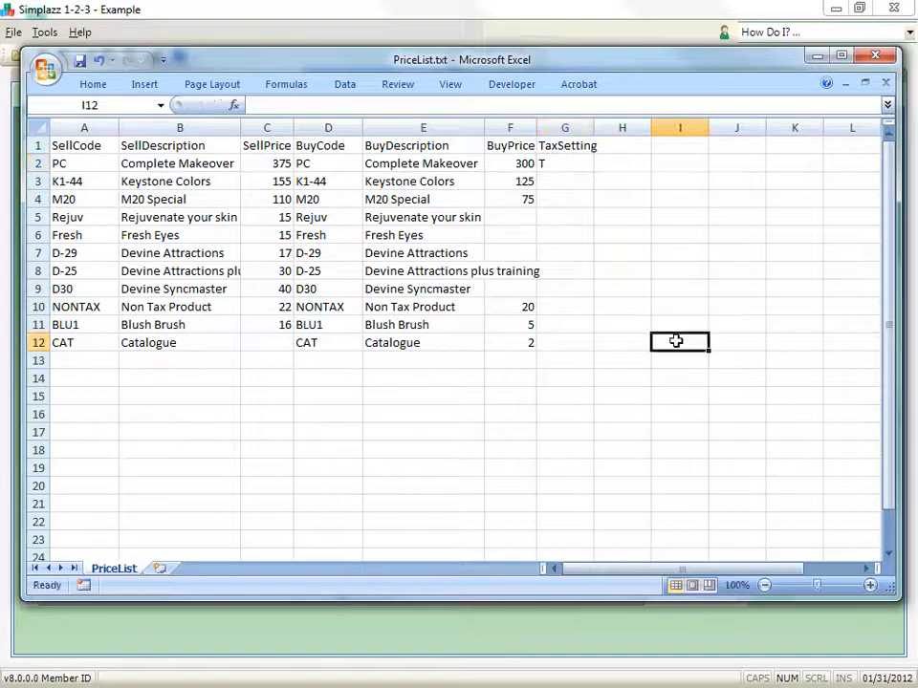
{"action": "left_click", "coordinate": [578, 164]}
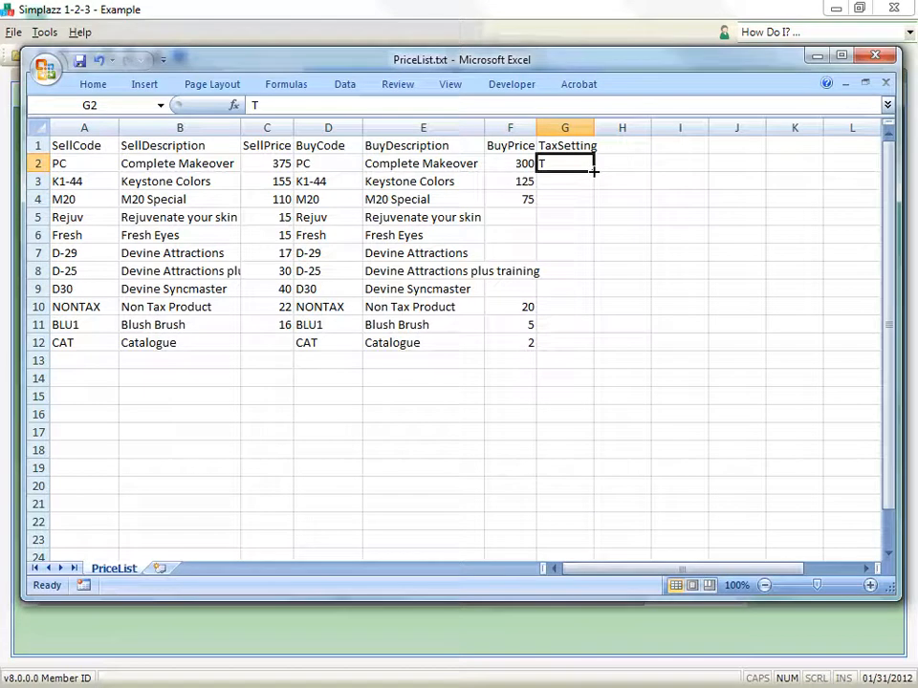
Fill the T tax setting down column G to row 12, and set the NONTAX item's tax setting in G10 to N
{"action": "left_click_drag", "start_coordinate": [593, 171], "coordinate": [586, 348]}
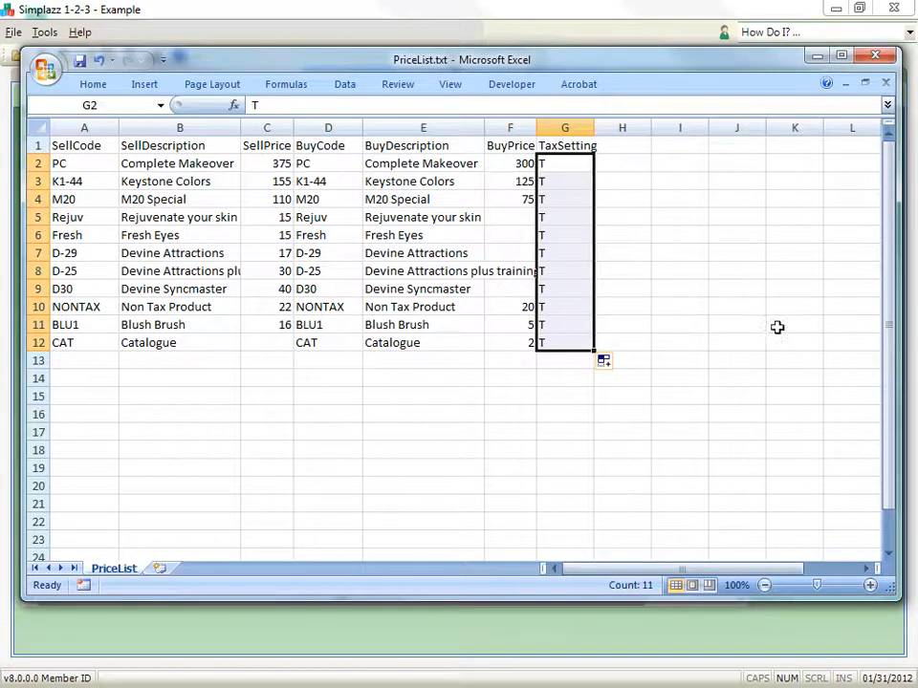
{"action": "left_click", "coordinate": [662, 325]}
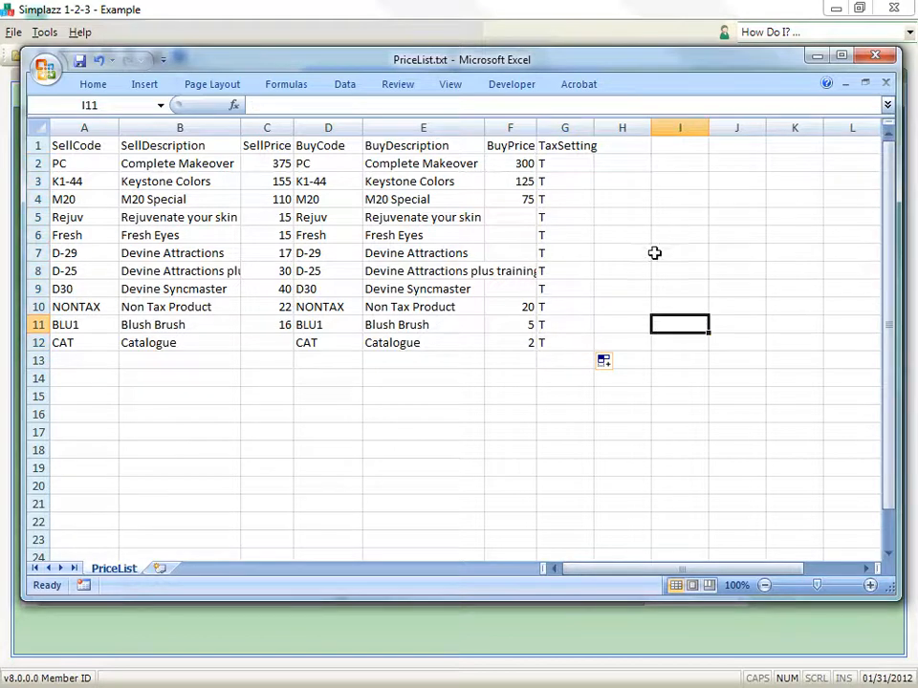
{"action": "left_click", "coordinate": [565, 306]}
{"action": "type", "text": "N"}
{"action": "key", "text": "Return"}
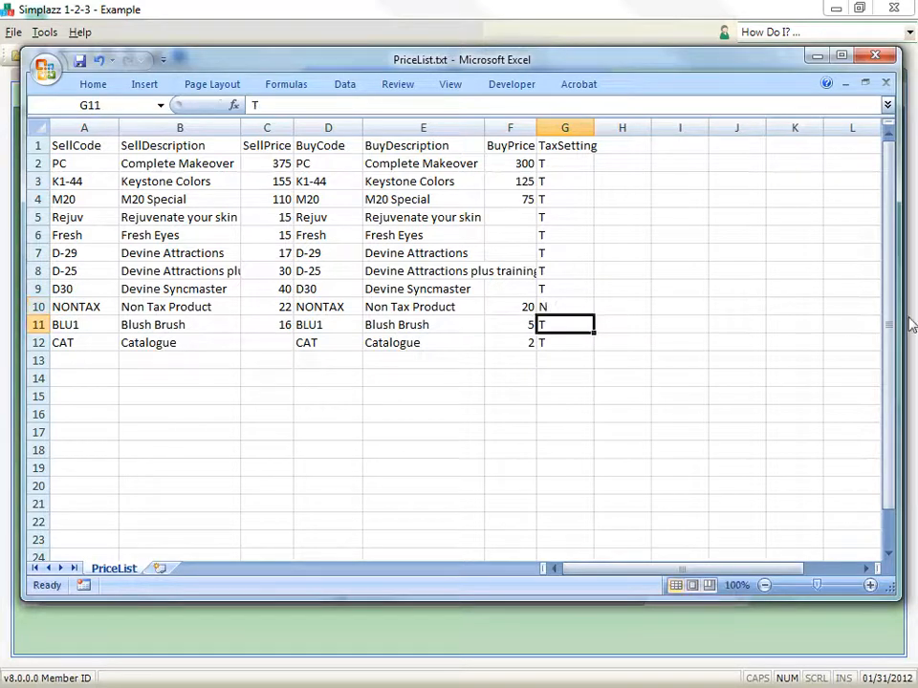
{"action": "left_click", "coordinate": [748, 318]}
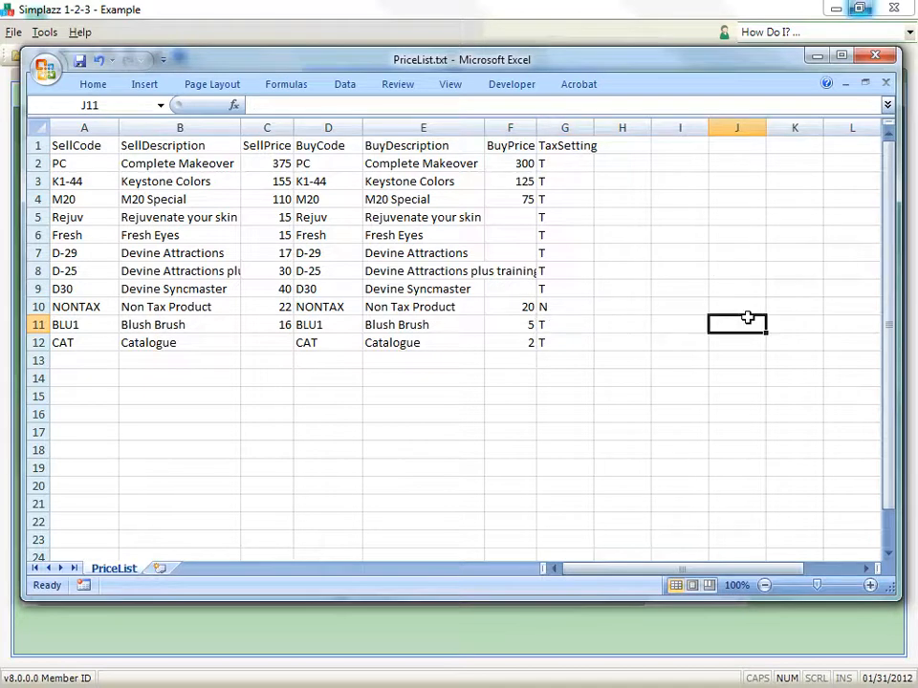
{"action": "left_click", "coordinate": [581, 307]}
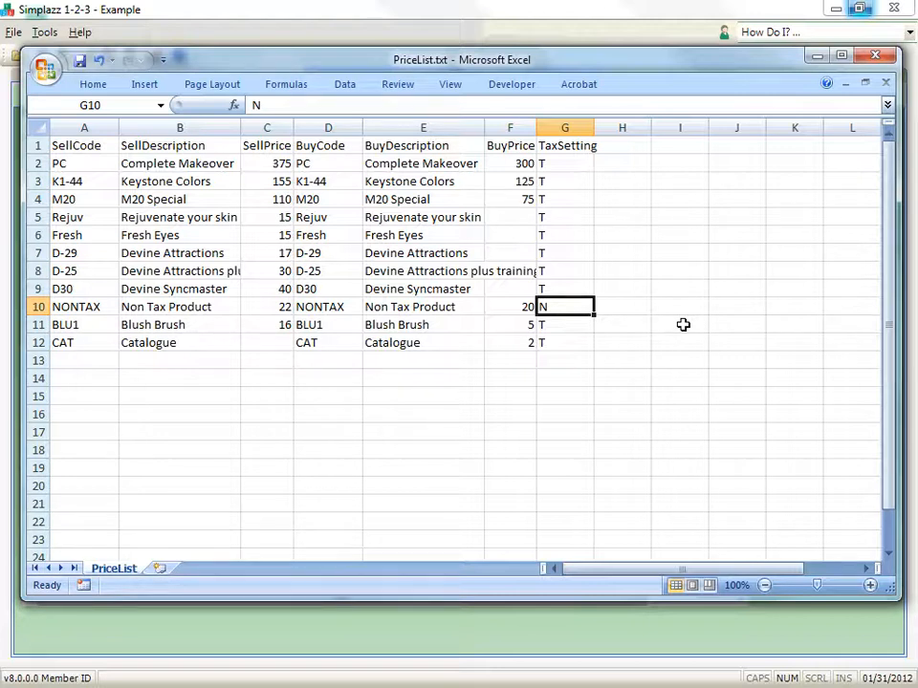
Add an InventoryKey column header in cell H1
{"action": "left_click", "coordinate": [619, 143]}
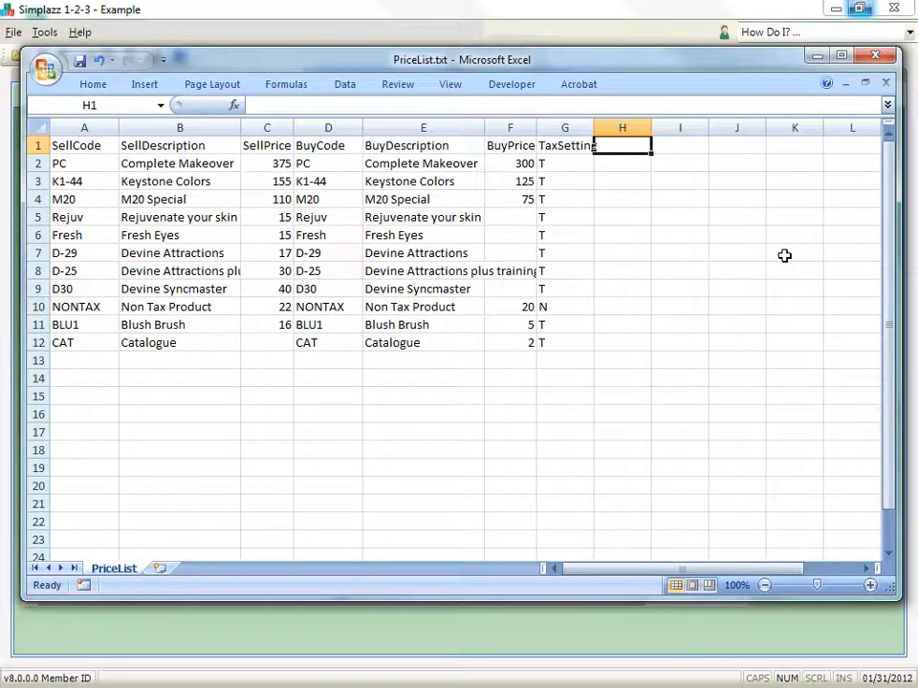
{"action": "type", "text": "Inven"}
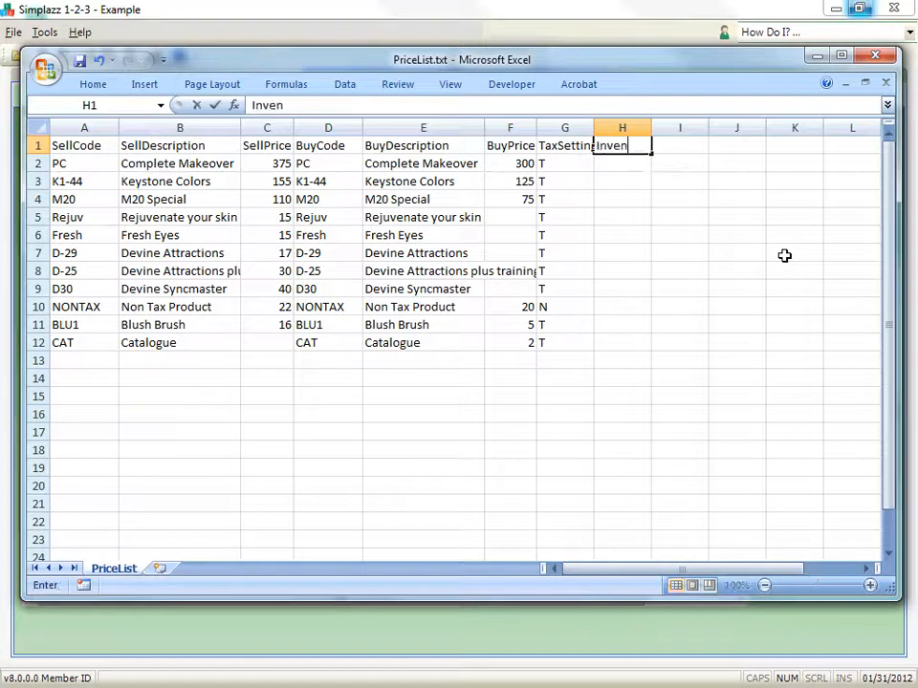
{"action": "type", "text": "toryKey"}
{"action": "key", "text": "Return"}
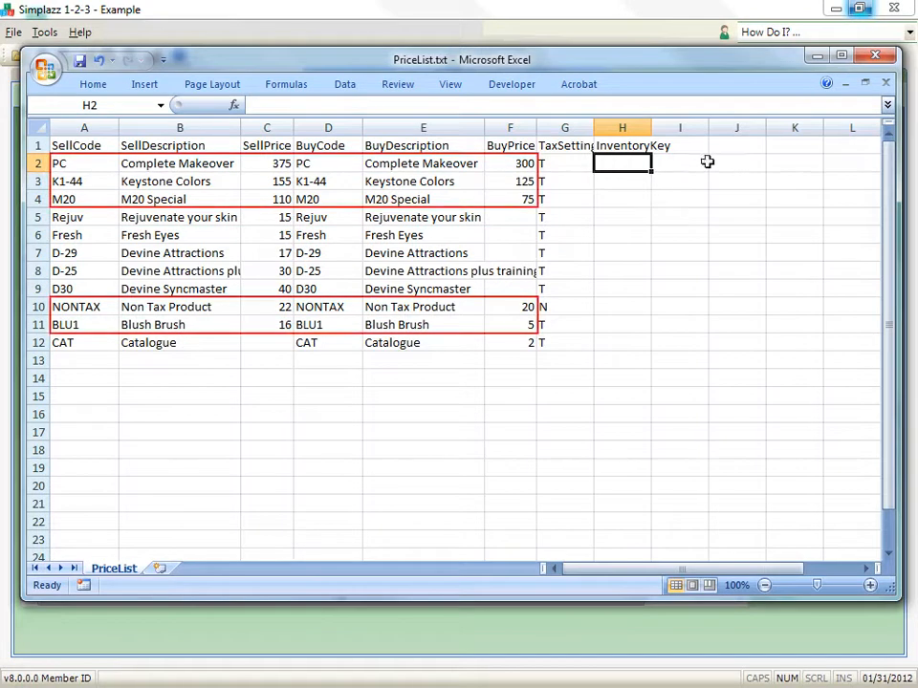
Enter inventory key 0 for the PC, K1-44 and M20 items in H2:H4 and for NONTAX and BLU1 in H10:H11
{"action": "double_click", "coordinate": [631, 163]}
{"action": "type", "text": "0"}
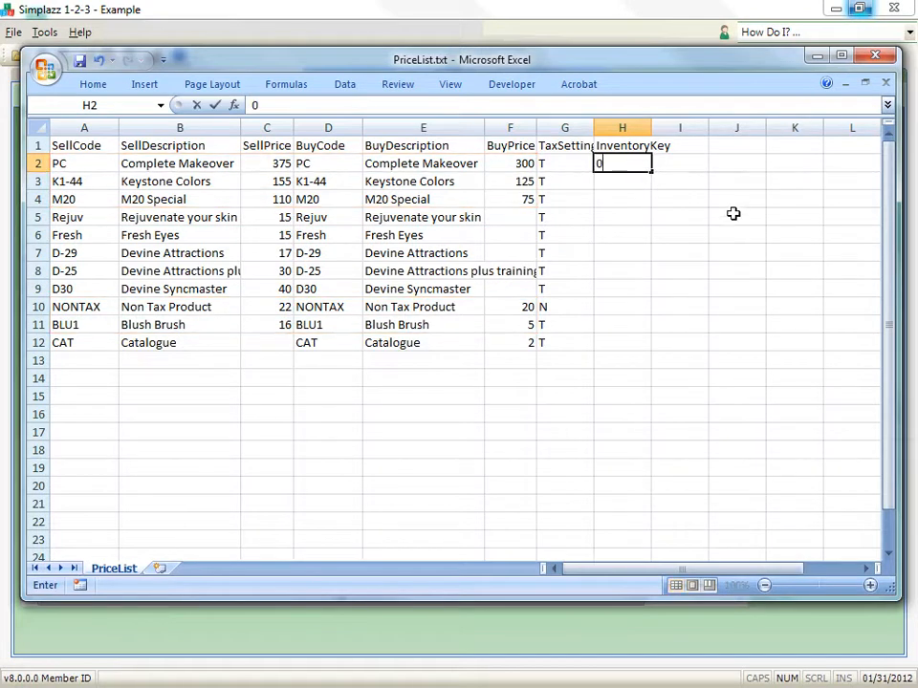
{"action": "left_click_drag", "start_coordinate": [655, 172], "coordinate": [658, 218]}
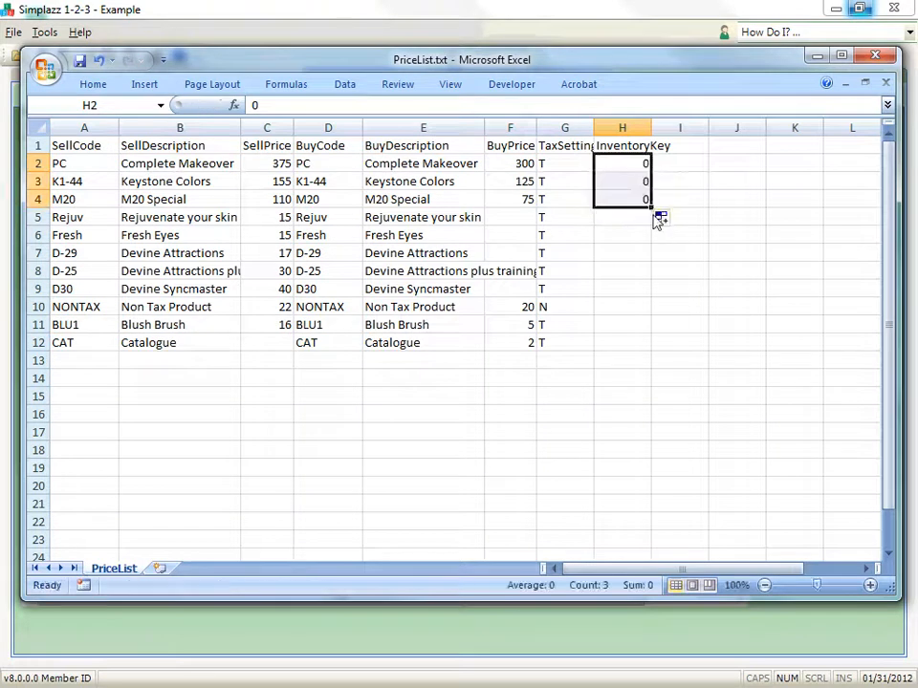
{"action": "left_click", "coordinate": [636, 305]}
{"action": "type", "text": "0"}
{"action": "key", "text": "Return"}
{"action": "type", "text": "0"}
{"action": "left_click", "coordinate": [703, 342]}
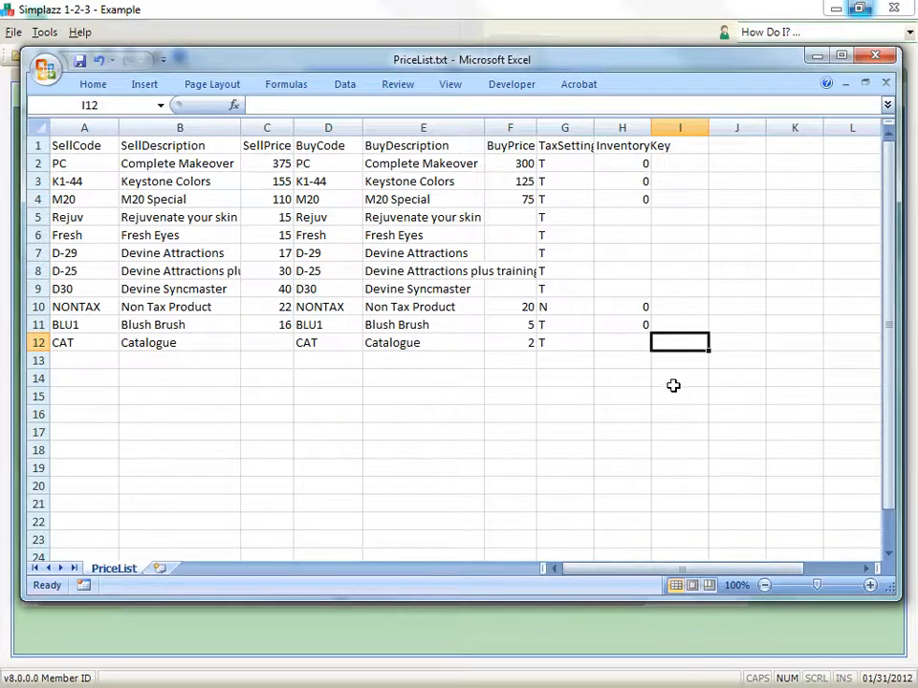
Enter inventory key 2 for the Catalogue item in cell H12
{"action": "left_click", "coordinate": [641, 348]}
{"action": "type", "text": "2"}
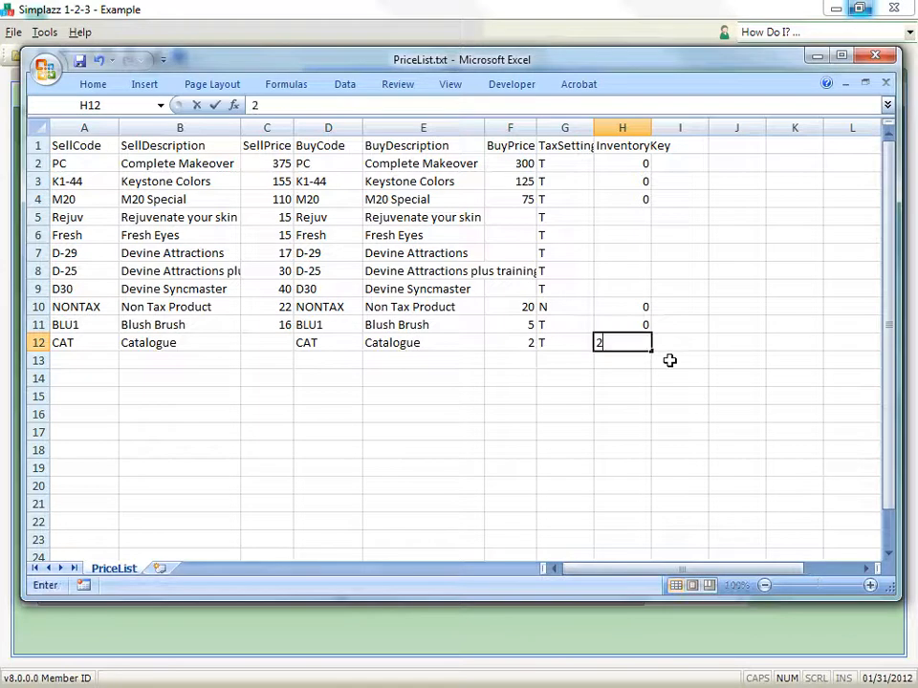
{"action": "key", "text": "Return"}
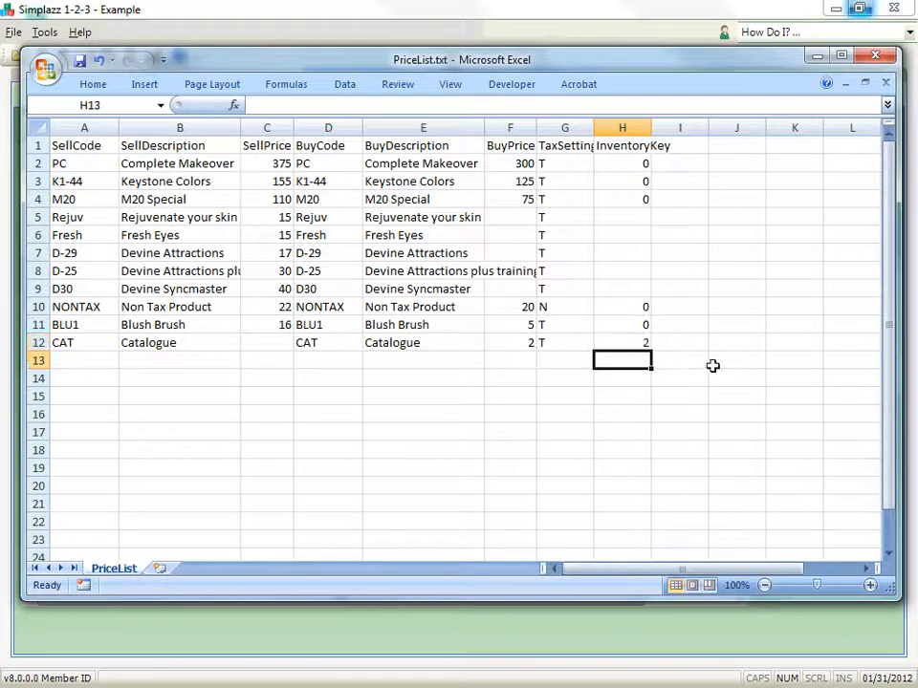
Enter inventory key 1 for the Rejuv item in H5 and fill it down through the D30 item in H9
{"action": "left_click", "coordinate": [634, 216]}
{"action": "type", "text": "1"}
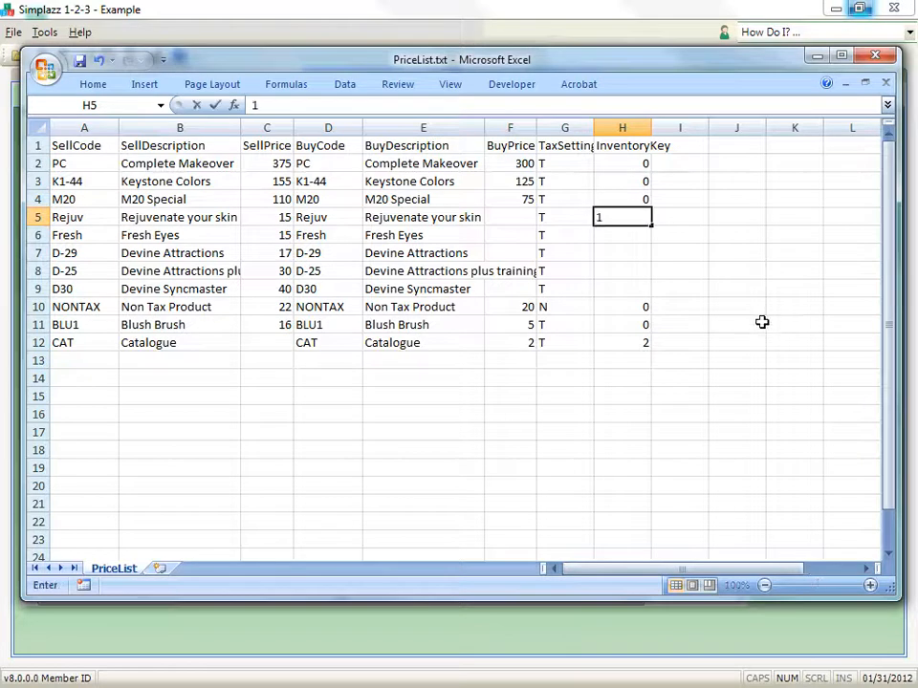
{"action": "key", "text": "Return"}
{"action": "left_click", "coordinate": [648, 223]}
{"action": "left_click_drag", "start_coordinate": [648, 223], "coordinate": [656, 297]}
{"action": "left_click", "coordinate": [701, 304]}
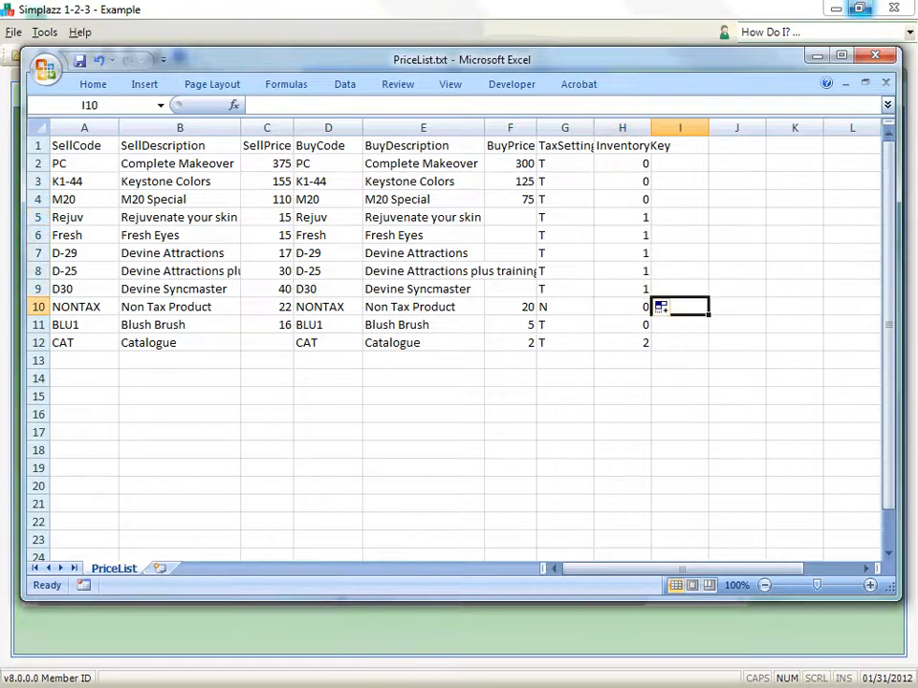
{"action": "left_click", "coordinate": [776, 481]}
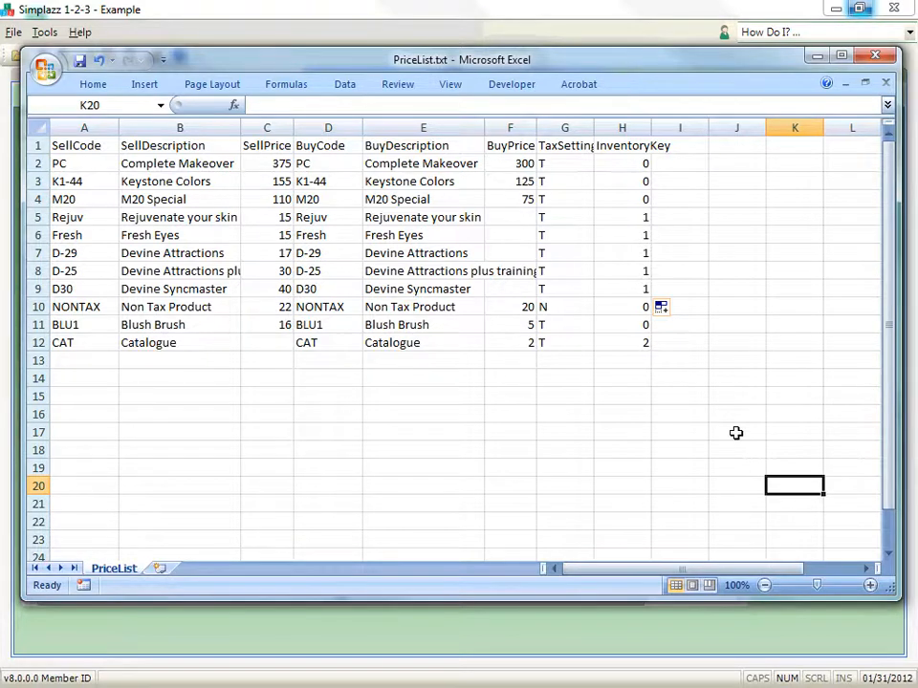
Save the sheet as tab-delimited text over PriceList.txt in the Export folder, and close Excel without saving again
{"action": "left_click", "coordinate": [44, 69]}
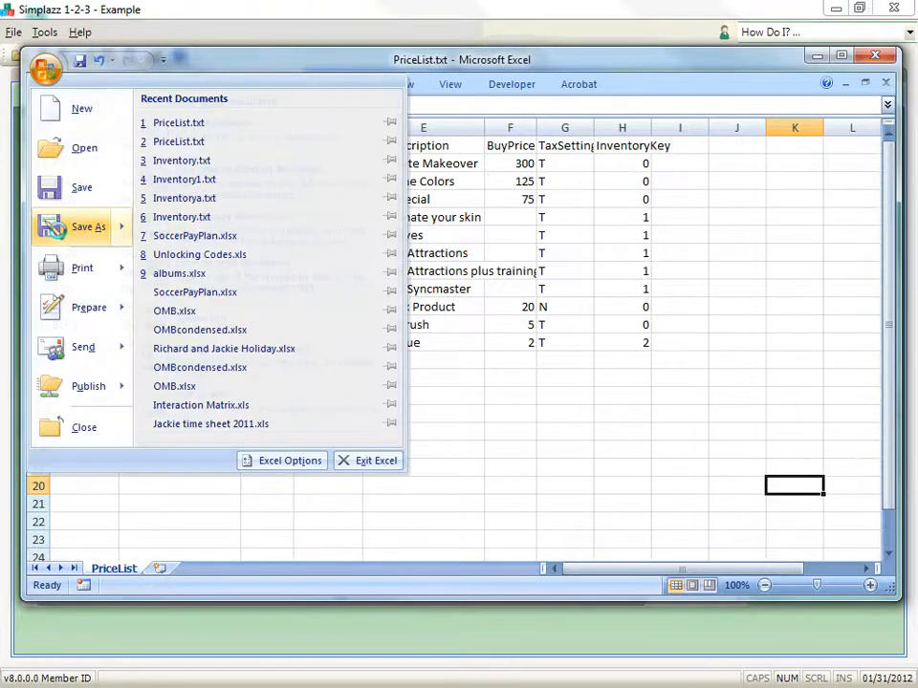
{"action": "left_click", "coordinate": [59, 229]}
{"action": "left_click", "coordinate": [246, 421]}
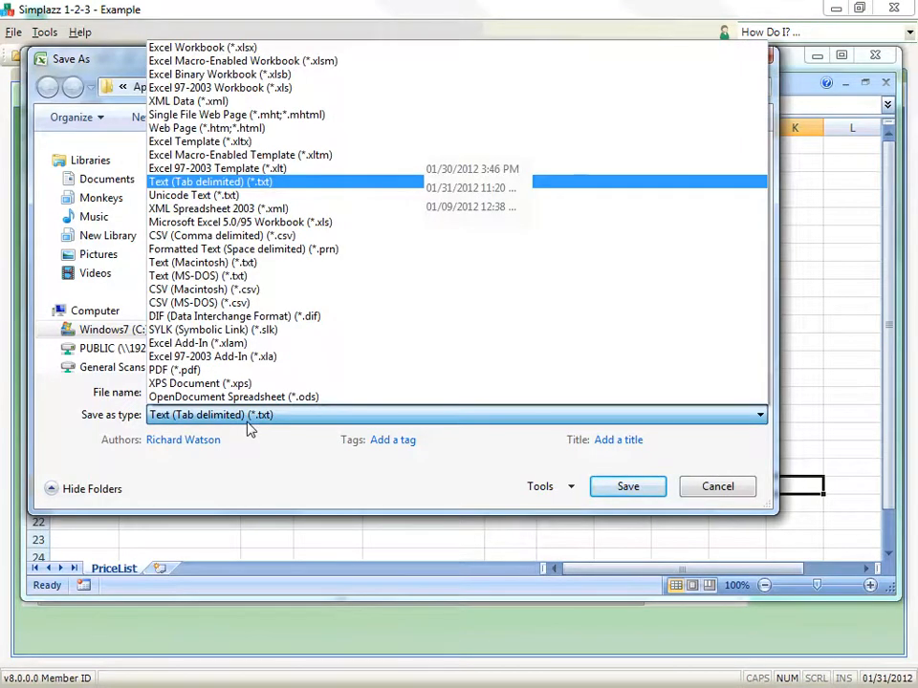
{"action": "left_click", "coordinate": [654, 491]}
{"action": "left_click", "coordinate": [651, 492]}
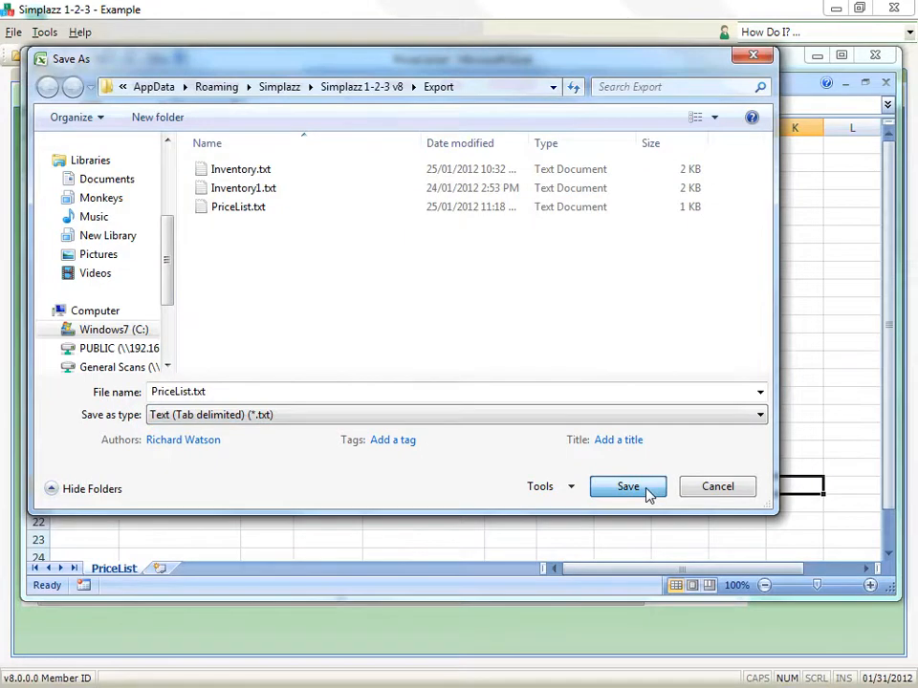
{"action": "left_click", "coordinate": [522, 365]}
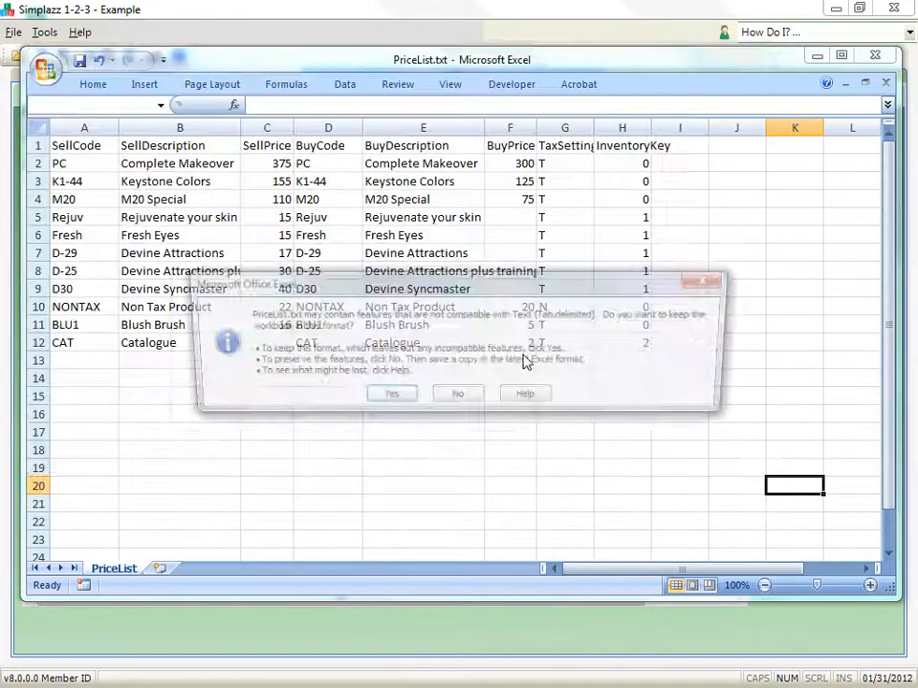
{"action": "left_click", "coordinate": [394, 396]}
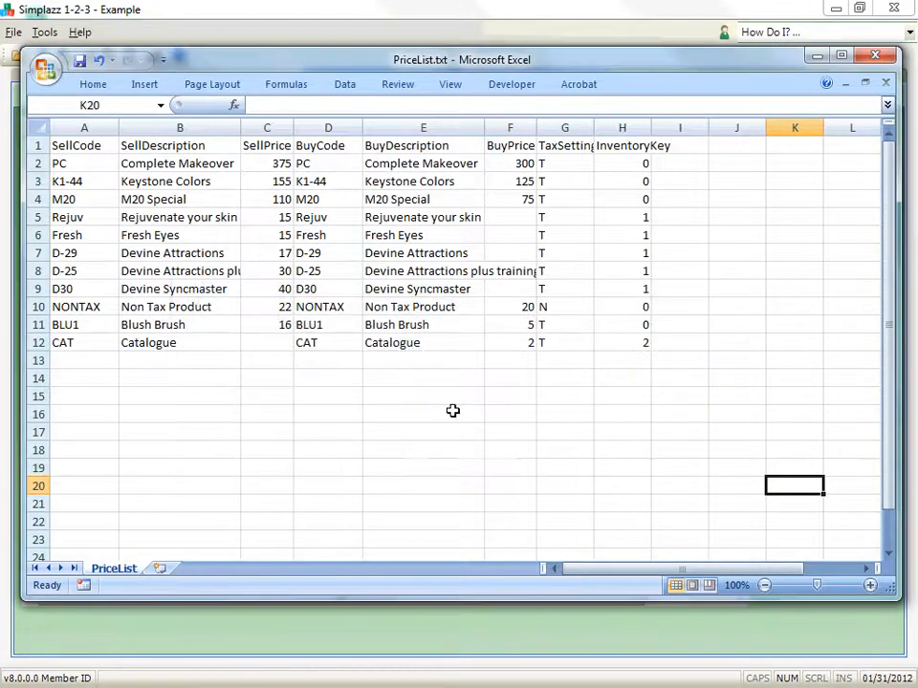
{"action": "left_click", "coordinate": [875, 55]}
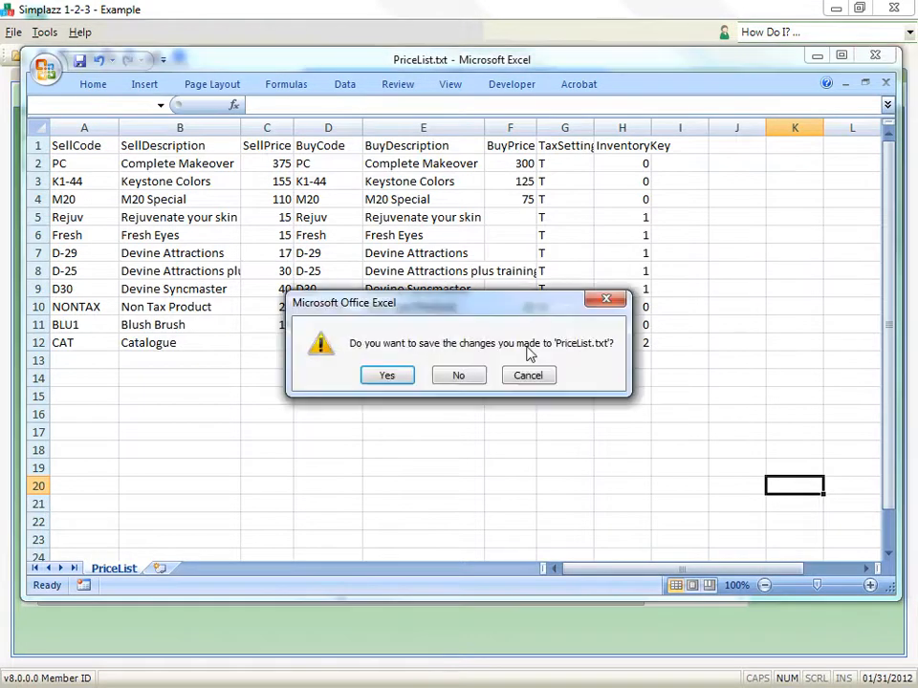
{"action": "left_click", "coordinate": [472, 379]}
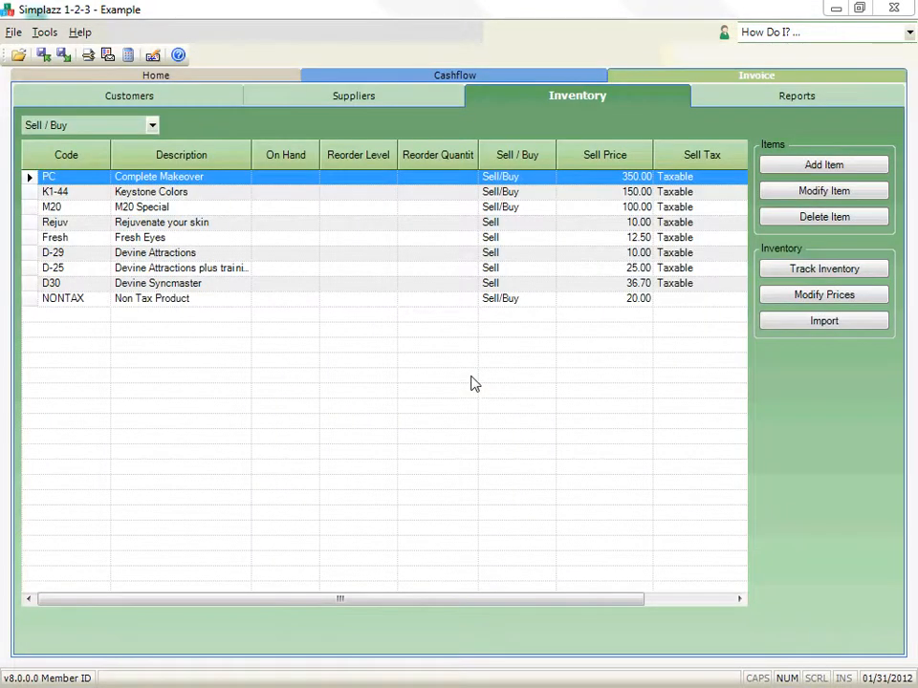
{"action": "left_click", "coordinate": [13, 33]}
{"action": "left_click", "coordinate": [182, 9]}
{"action": "left_click", "coordinate": [16, 32]}
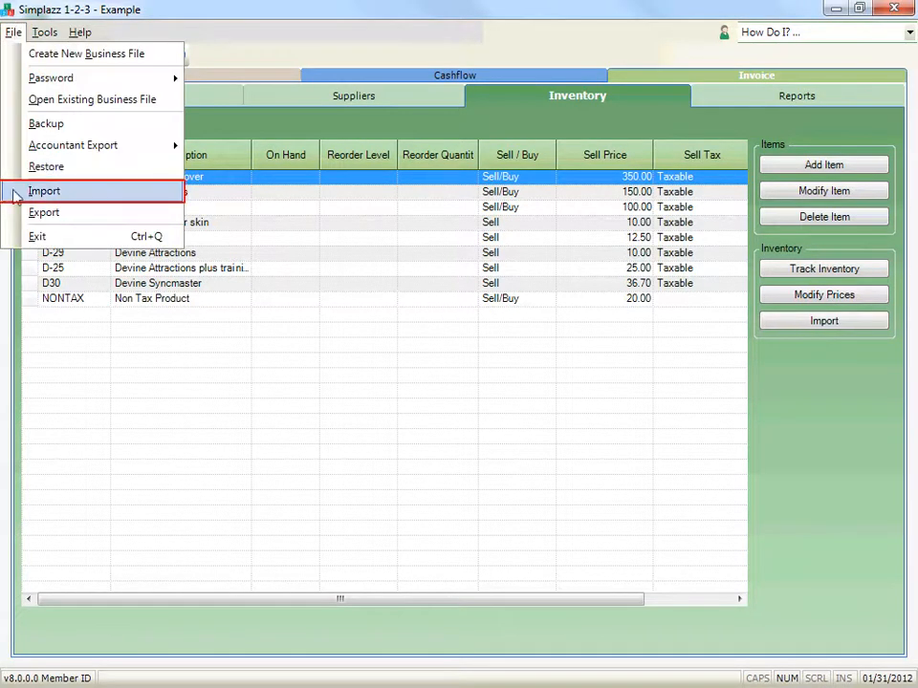
{"action": "left_click", "coordinate": [837, 483]}
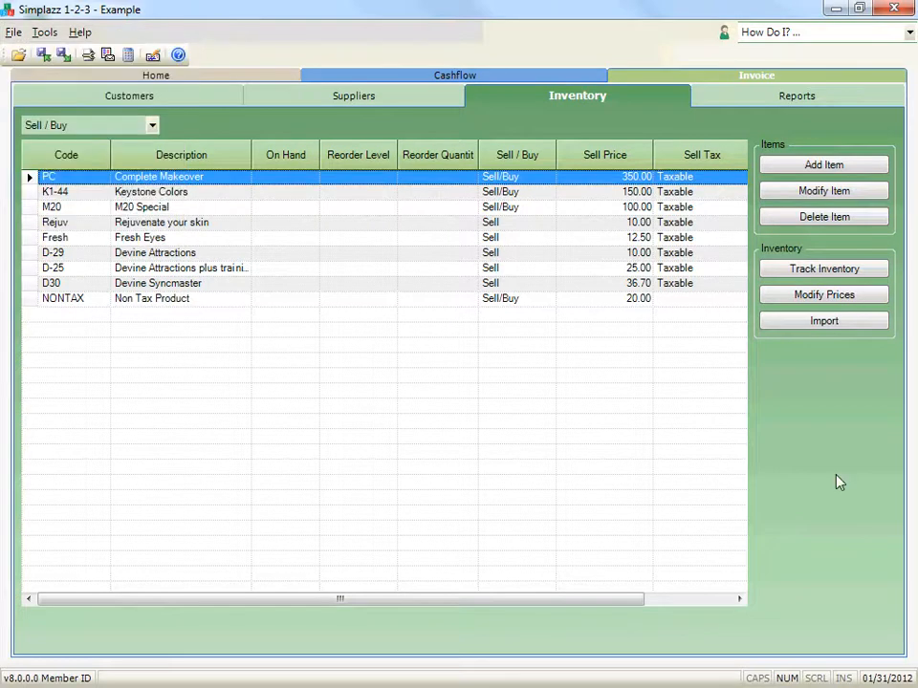
Start an inventory import with the data type Inventory Items - All and Tab as the field delimiter
{"action": "left_click", "coordinate": [862, 331]}
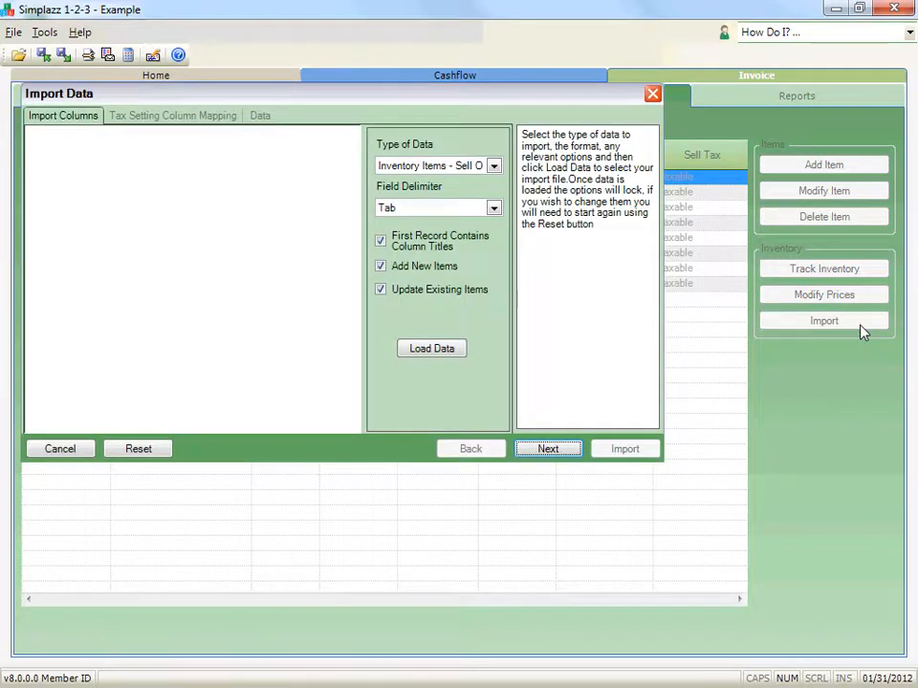
{"action": "left_click", "coordinate": [15, 31]}
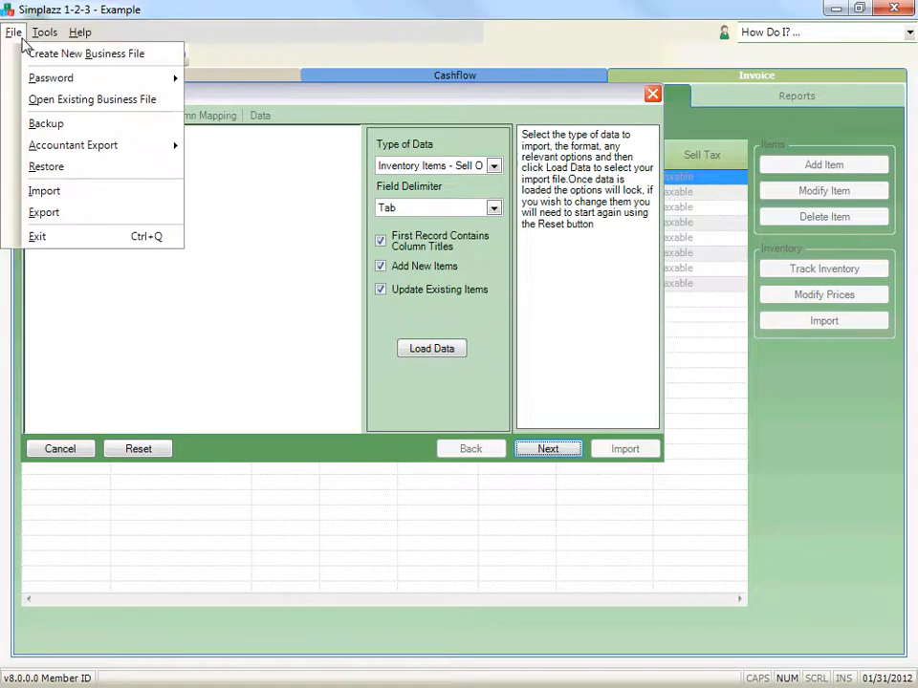
{"action": "left_click", "coordinate": [419, 3]}
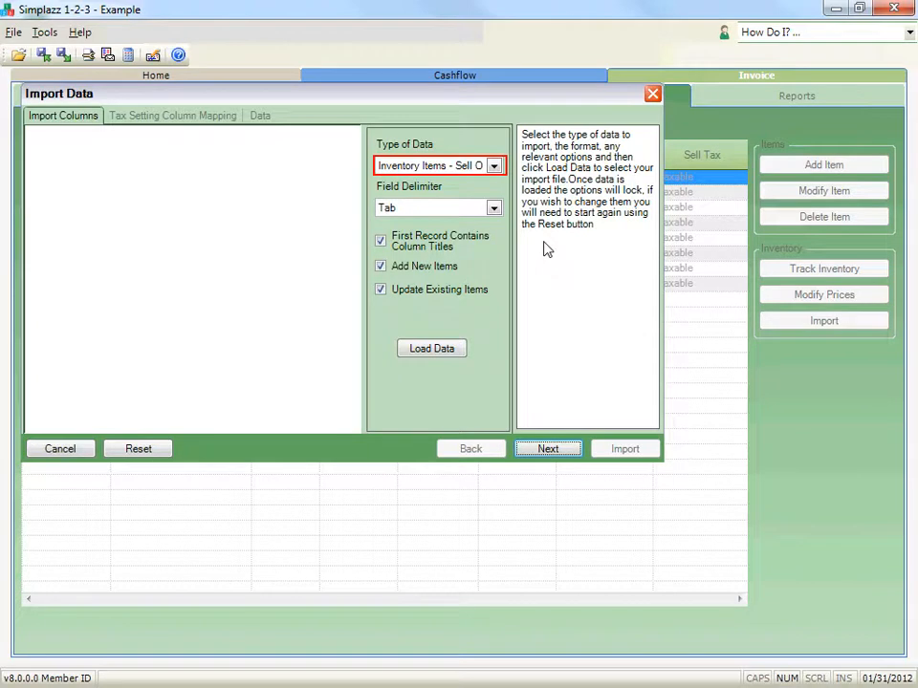
{"action": "left_click", "coordinate": [493, 166]}
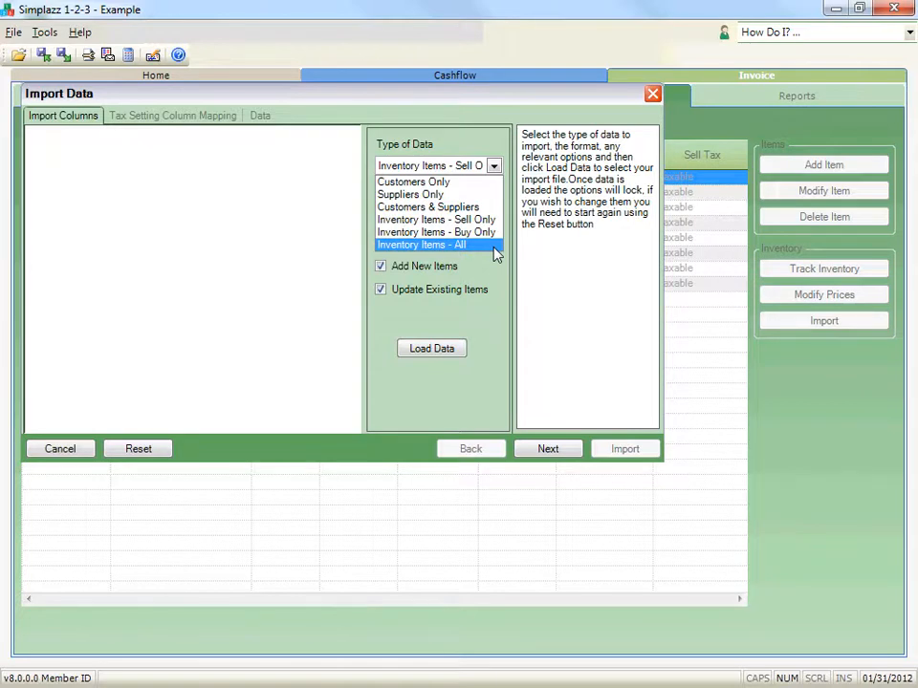
{"action": "left_click", "coordinate": [493, 246]}
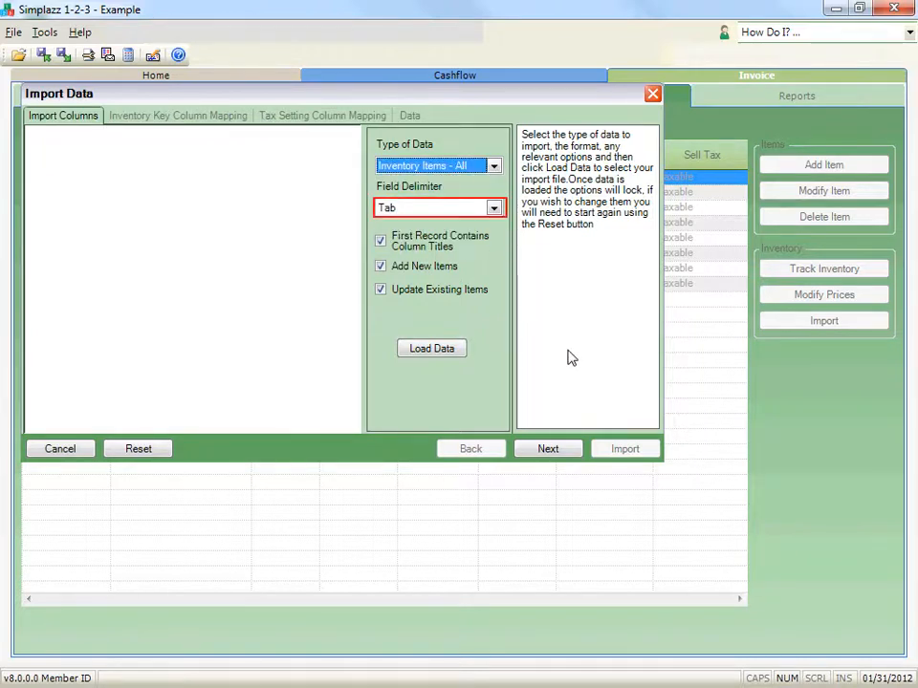
{"action": "left_click", "coordinate": [496, 210]}
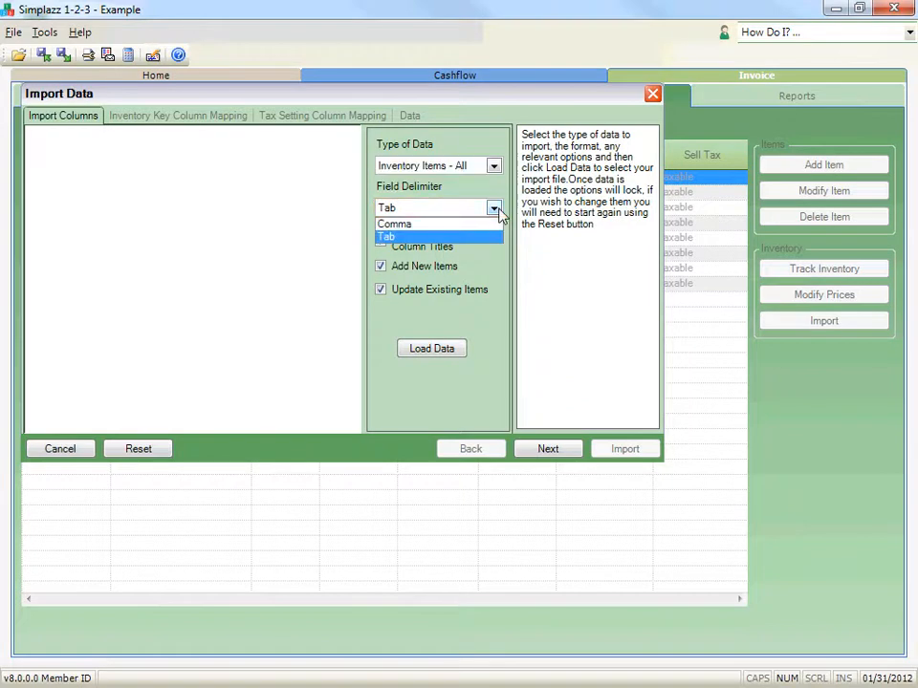
{"action": "left_click", "coordinate": [483, 237]}
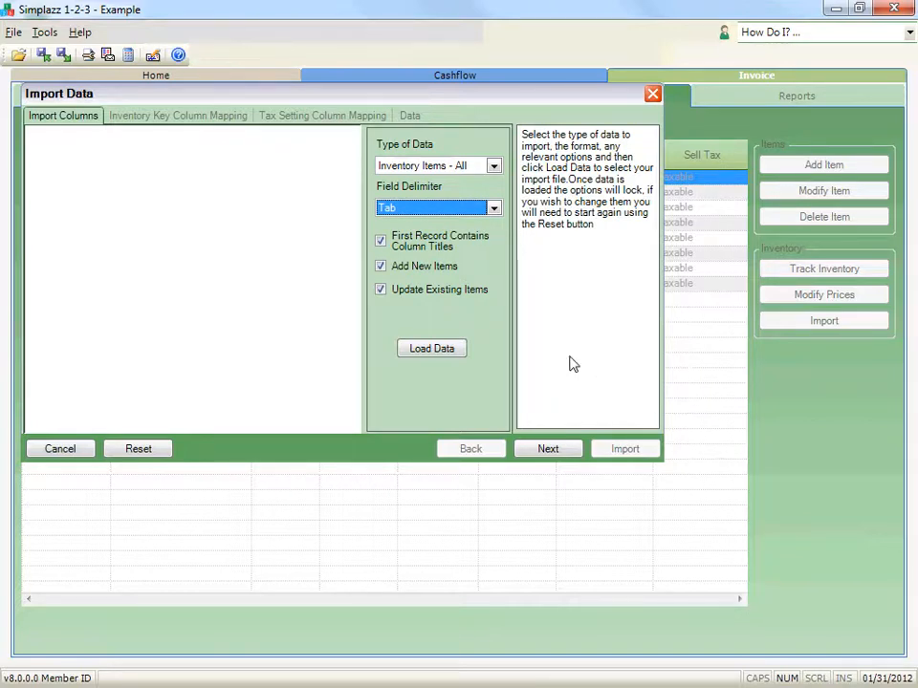
Keep First Record Contains Column Titles enabled, and turn off Add New Items and Update Existing Items for the import
{"action": "left_click", "coordinate": [385, 247]}
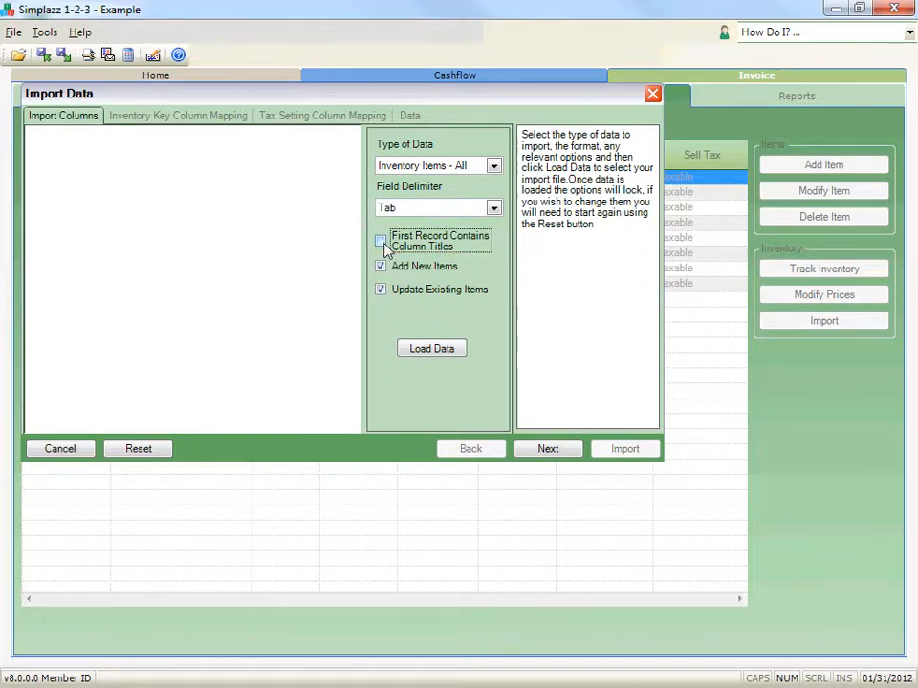
{"action": "left_click", "coordinate": [386, 247]}
{"action": "left_click", "coordinate": [382, 268]}
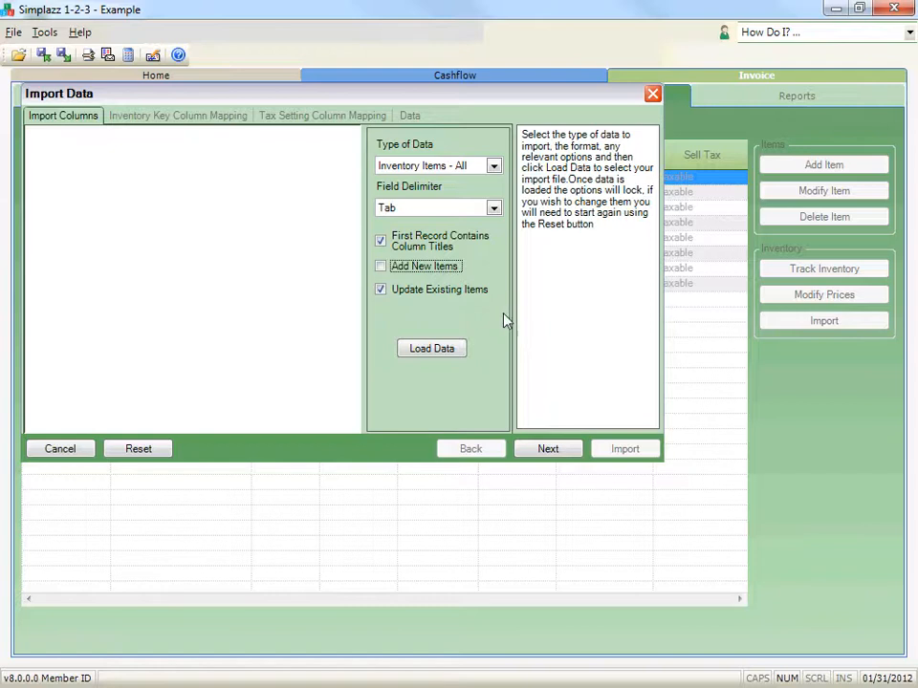
{"action": "left_click", "coordinate": [381, 290]}
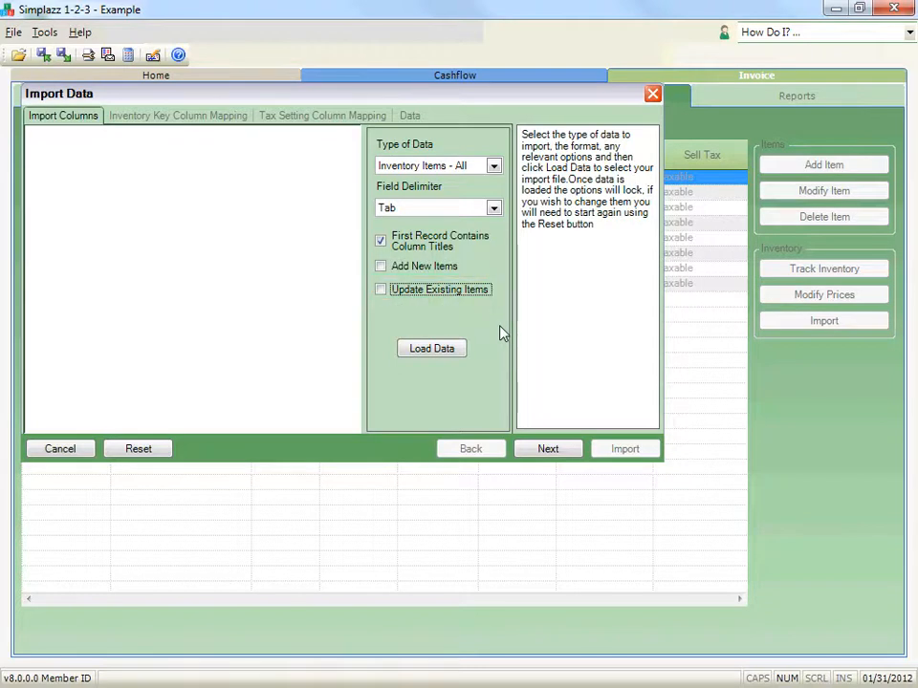
Enable Update Existing Items and Add New Items for the import, and load PriceList.txt from the Export folder
{"action": "left_click", "coordinate": [383, 291]}
{"action": "left_click", "coordinate": [383, 268]}
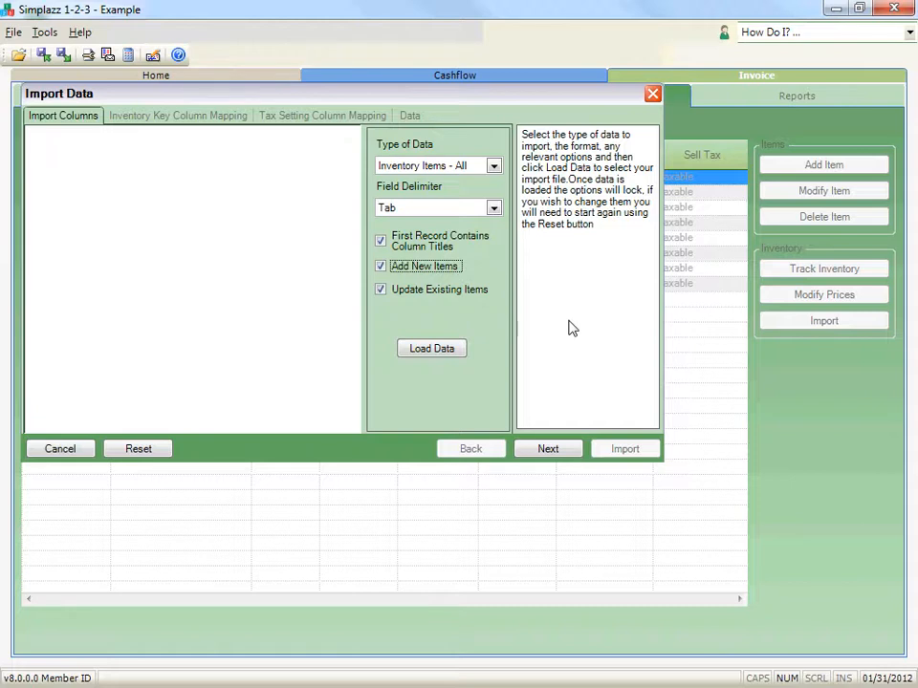
{"action": "left_click", "coordinate": [461, 353]}
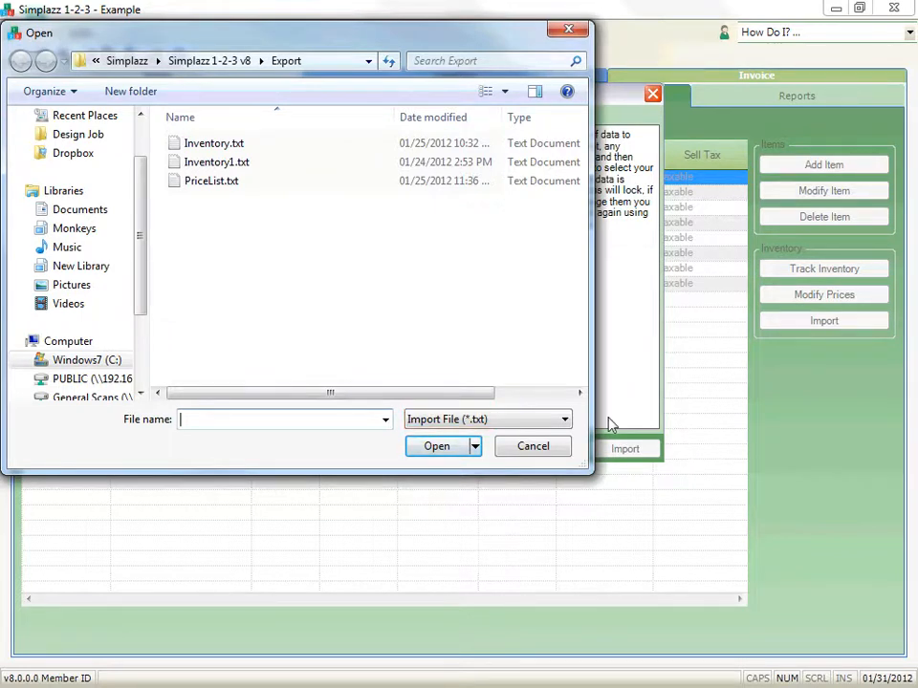
{"action": "left_click", "coordinate": [569, 423]}
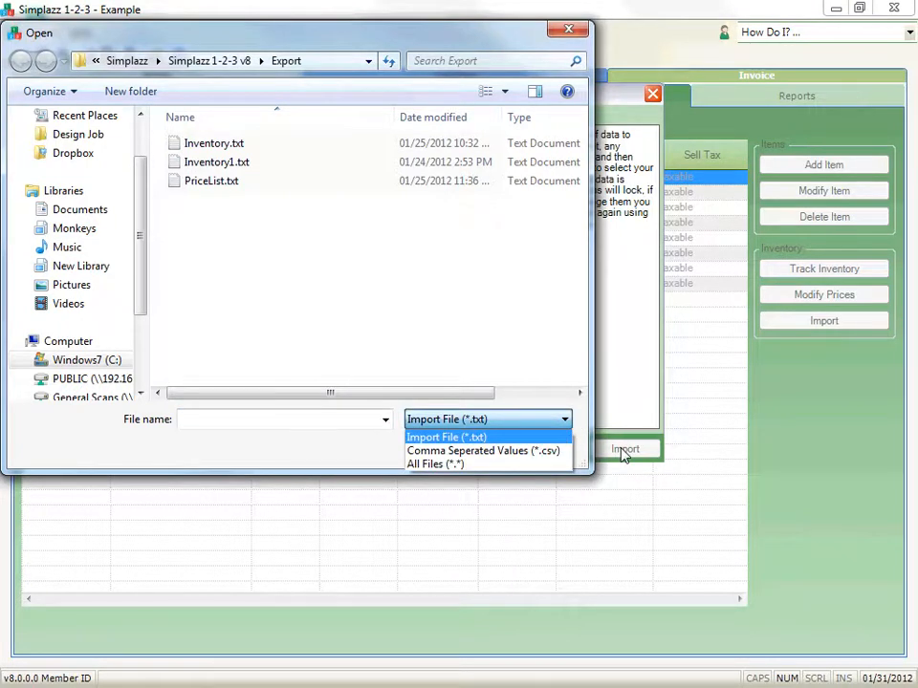
{"action": "left_click", "coordinate": [211, 181]}
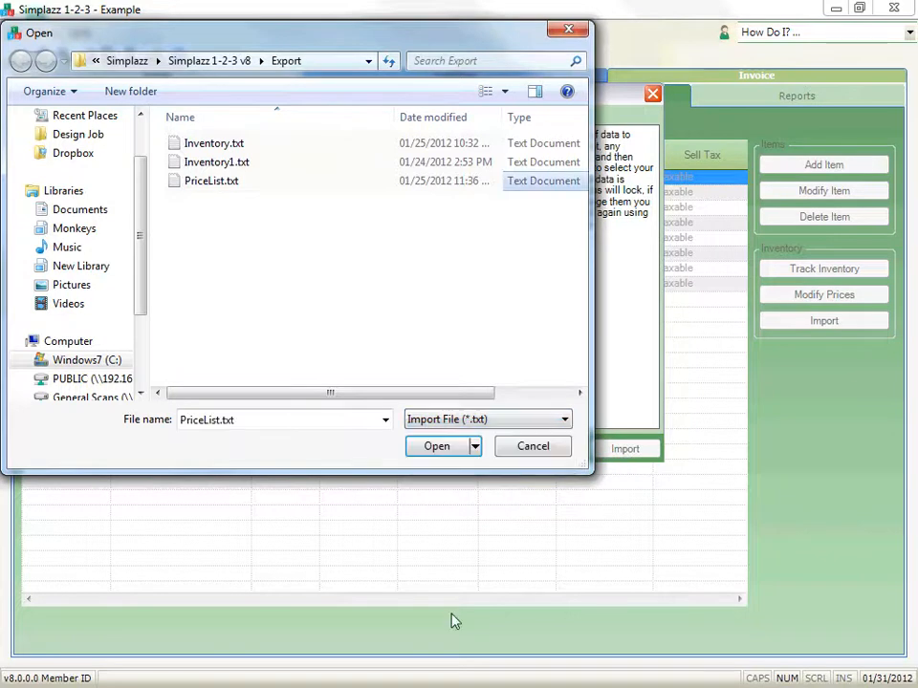
{"action": "left_click", "coordinate": [436, 447]}
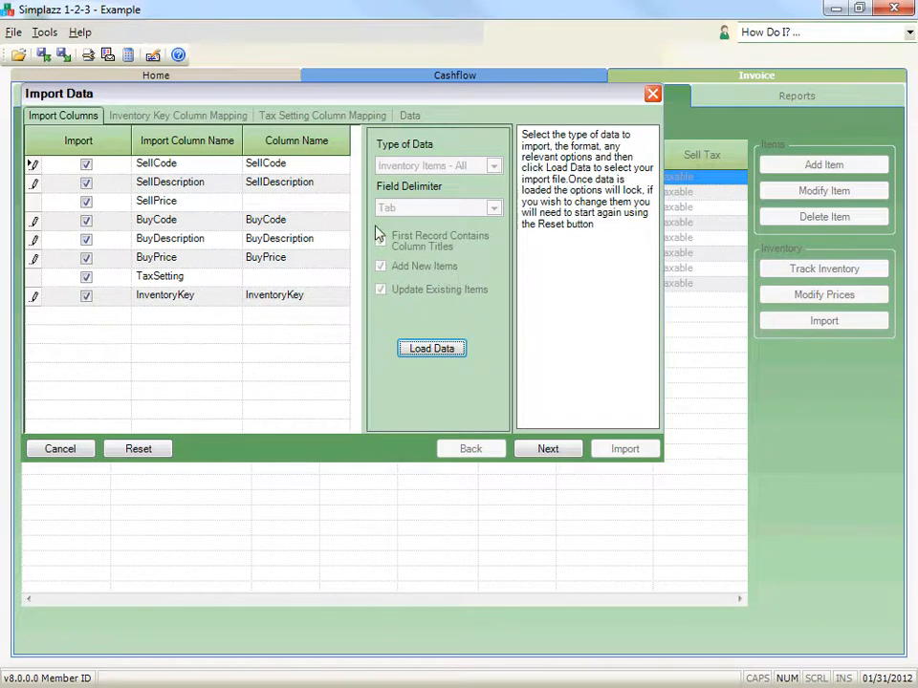
{"action": "left_click", "coordinate": [87, 203]}
{"action": "left_click", "coordinate": [87, 202]}
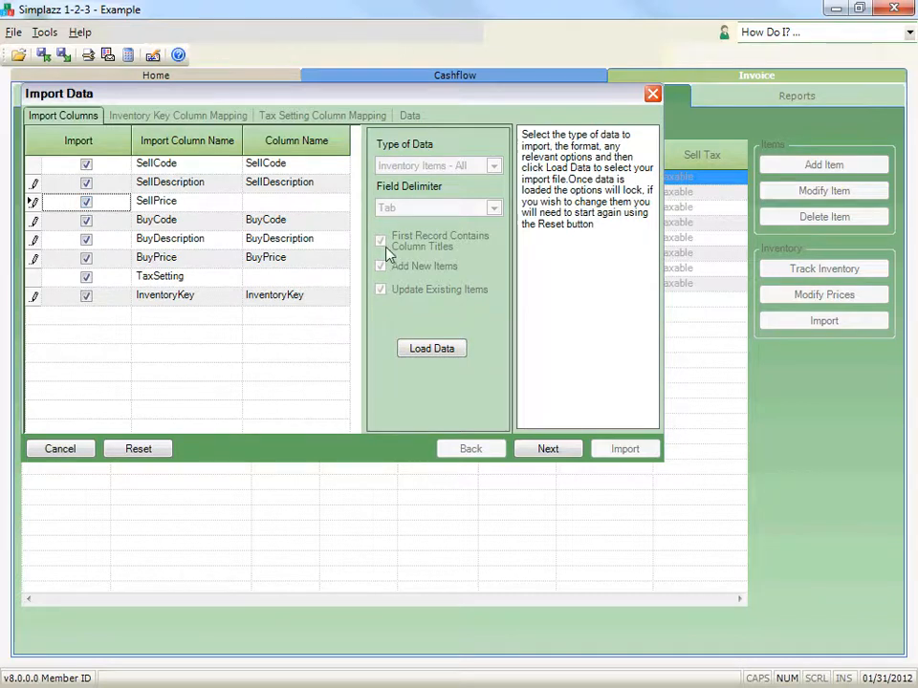
{"action": "left_click", "coordinate": [86, 297]}
{"action": "left_click", "coordinate": [86, 296]}
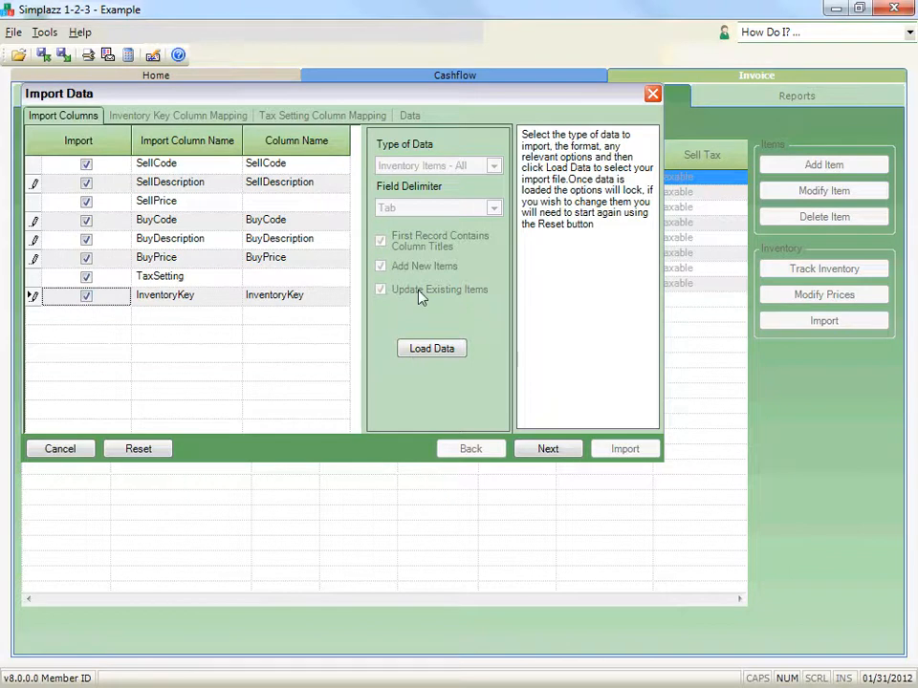
Map the SellPrice import column to SellPrice1 and the TaxSetting import column to SellTaxSetting
{"action": "left_click", "coordinate": [342, 205]}
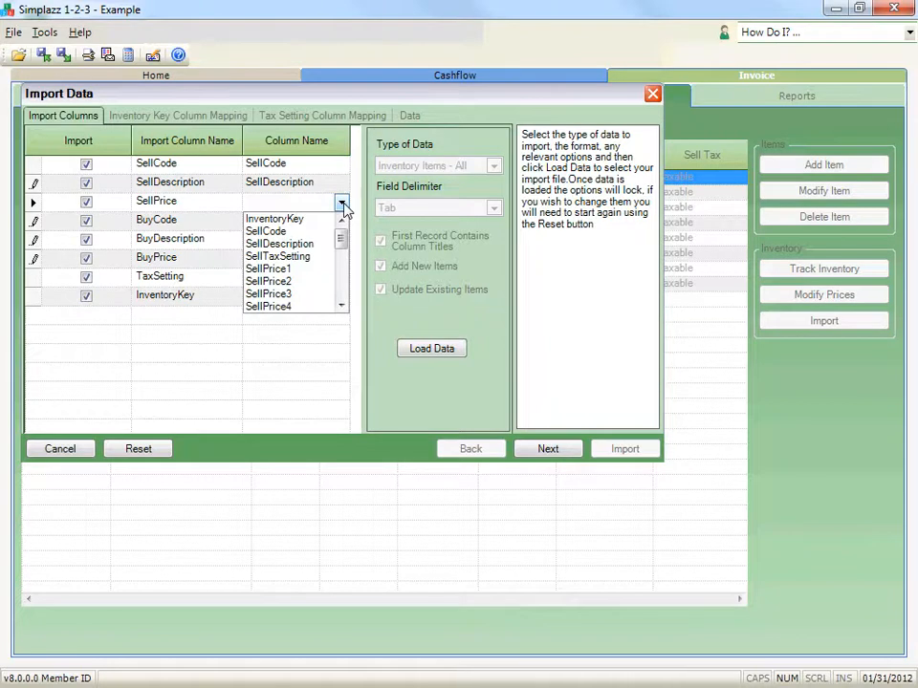
{"action": "left_click", "coordinate": [325, 270]}
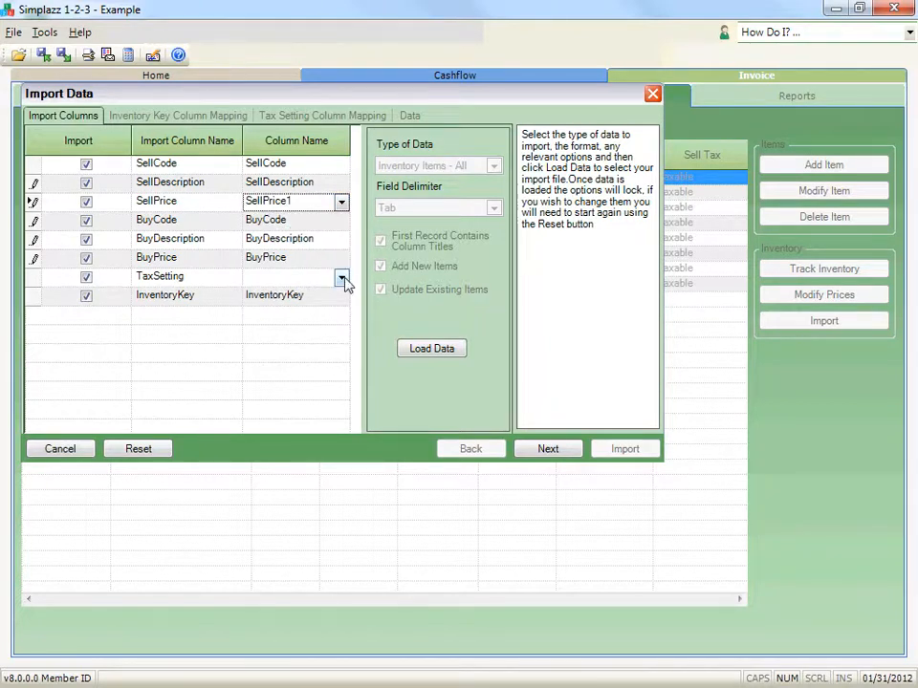
{"action": "left_click", "coordinate": [341, 279]}
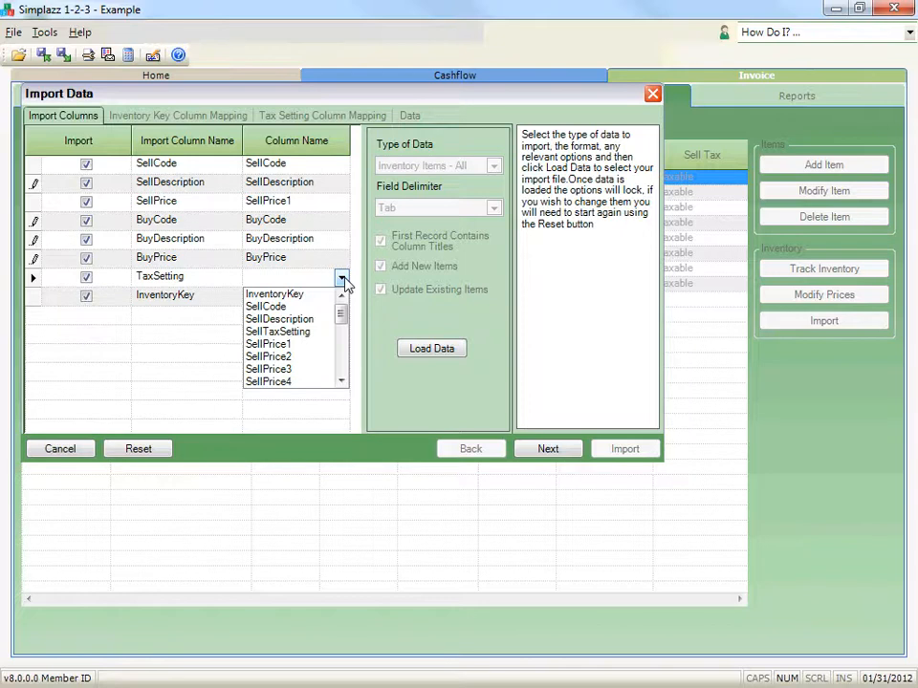
{"action": "mouse_move", "coordinate": [342, 312]}
{"action": "left_mouse_down"}
{"action": "mouse_move", "coordinate": [349, 387]}
{"action": "mouse_move", "coordinate": [341, 308]}
{"action": "left_mouse_up"}
{"action": "left_click", "coordinate": [312, 330]}
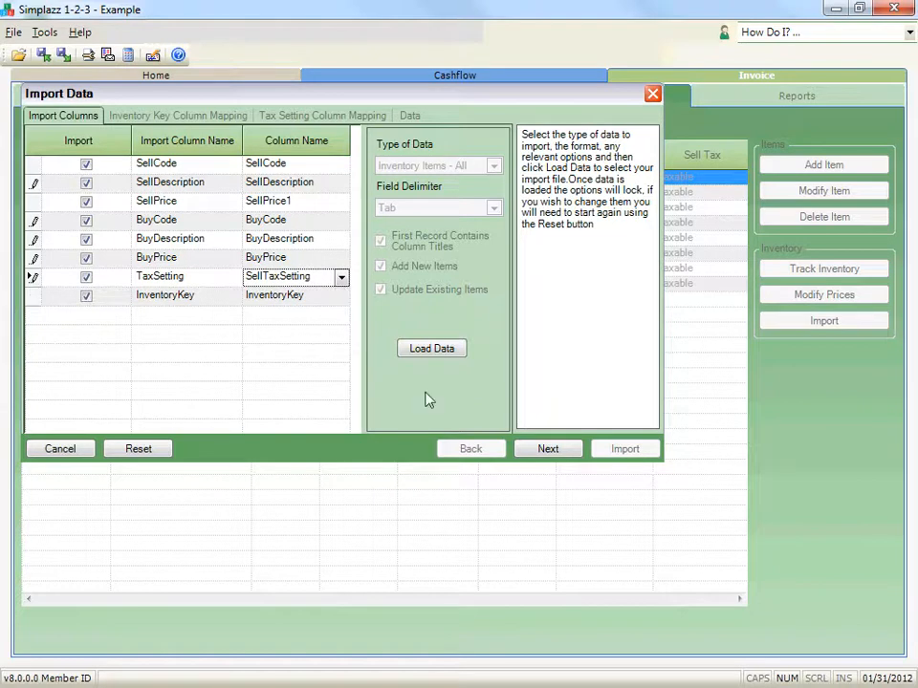
{"action": "left_click", "coordinate": [341, 277]}
{"action": "scroll", "coordinate": [345, 337], "scroll_direction": "down", "scroll_amount": 3}
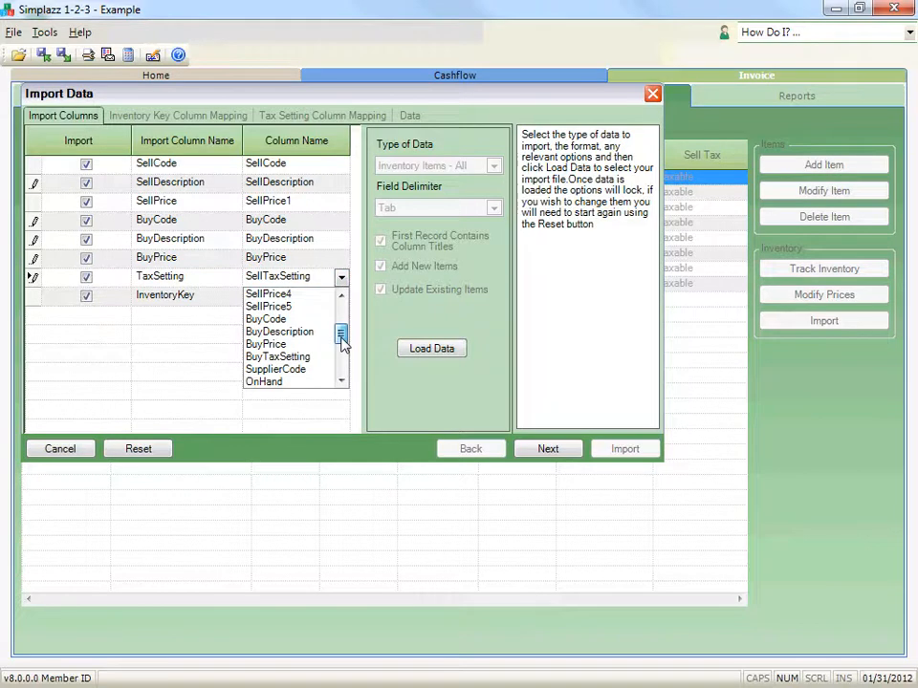
{"action": "left_click_drag", "start_coordinate": [342, 357], "coordinate": [342, 304]}
{"action": "left_click", "coordinate": [414, 407]}
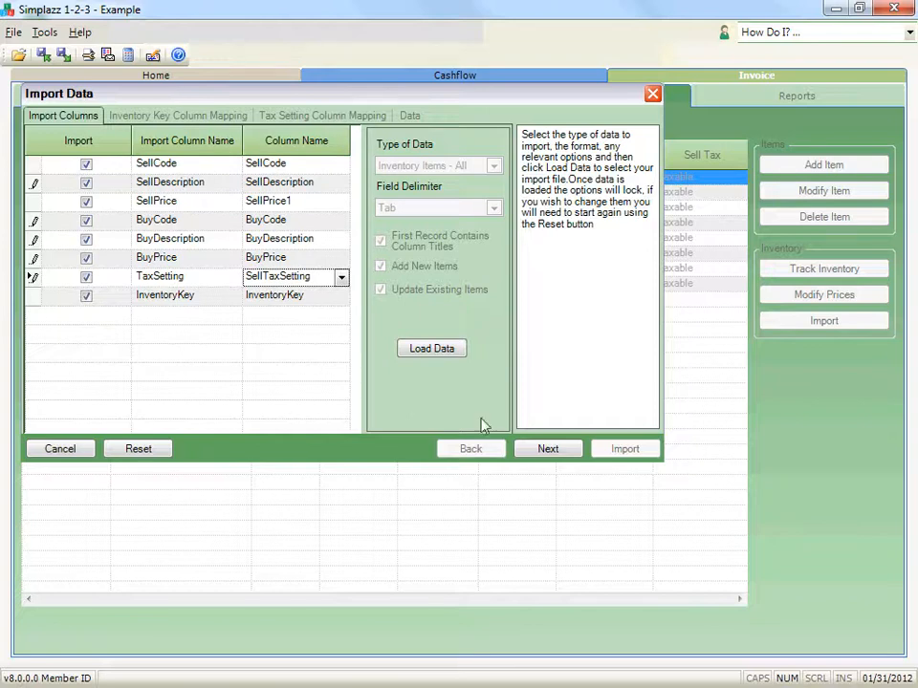
Accept the column mapping and set the inventory key import values to 1 for Sell Item, 2 for Buy Item and 0 for Sell & Buy Item
{"action": "left_click", "coordinate": [572, 449]}
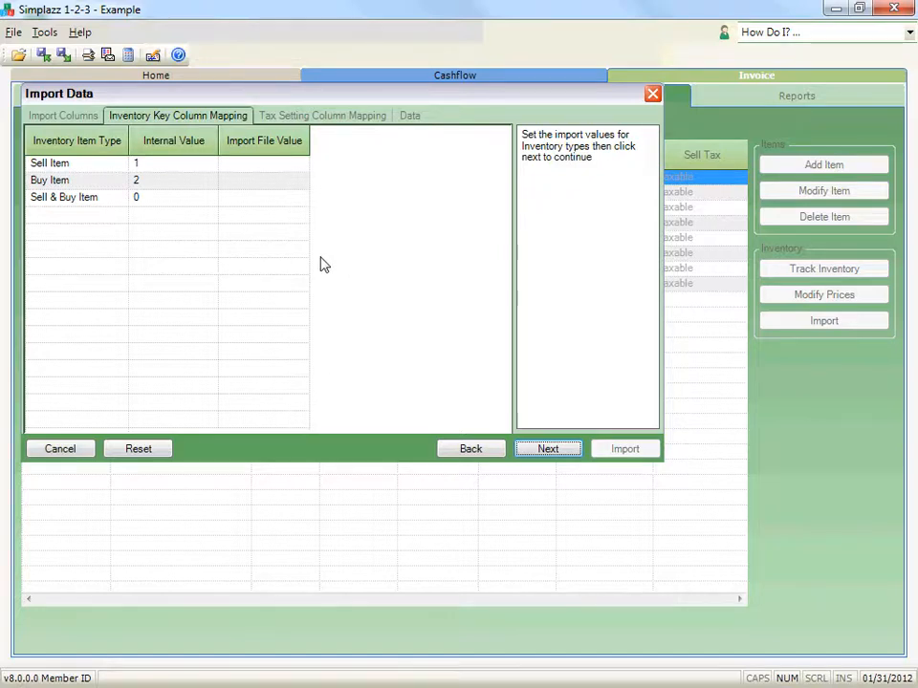
{"action": "left_click", "coordinate": [293, 164]}
{"action": "type", "text": "1"}
{"action": "left_click", "coordinate": [301, 183]}
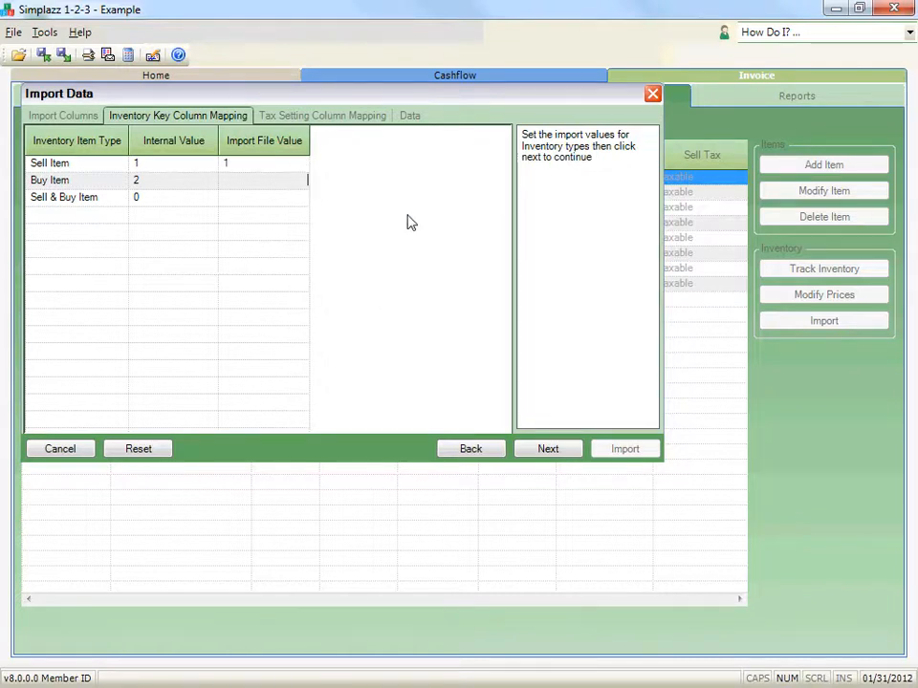
{"action": "type", "text": "2"}
{"action": "left_click", "coordinate": [303, 200]}
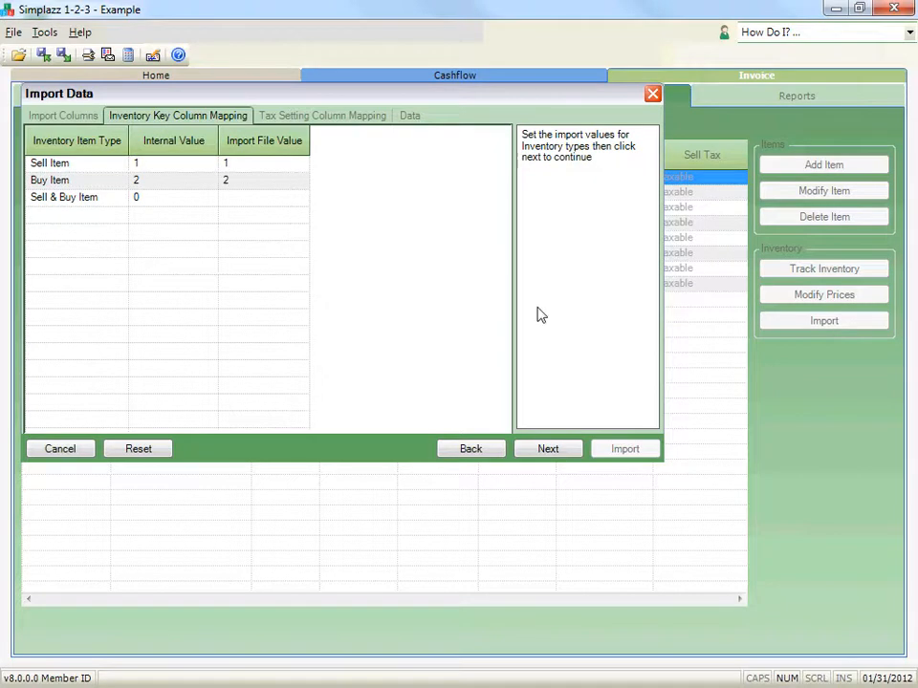
{"action": "type", "text": "0"}
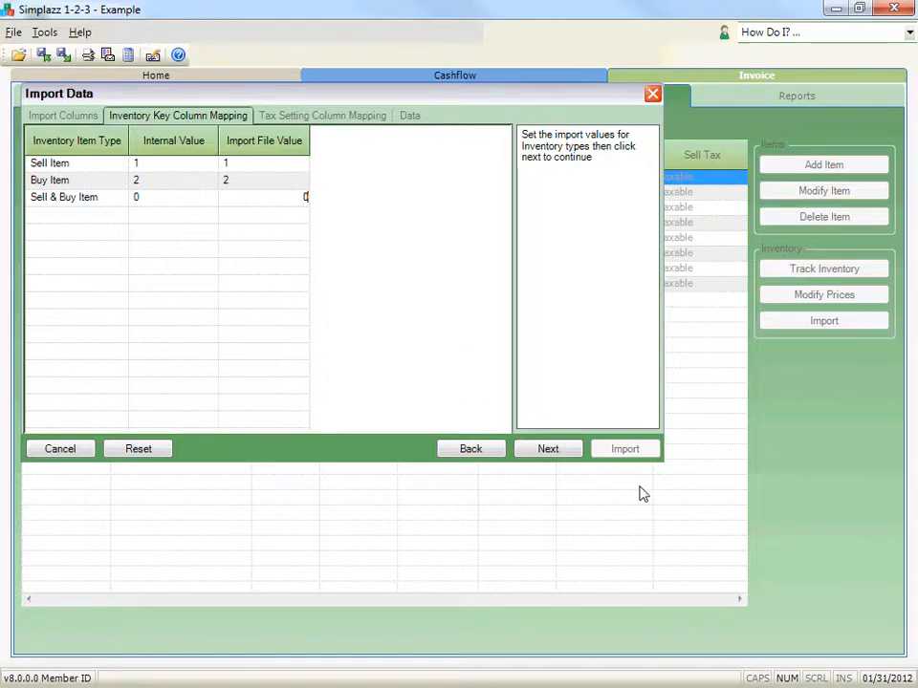
{"action": "left_click", "coordinate": [564, 451]}
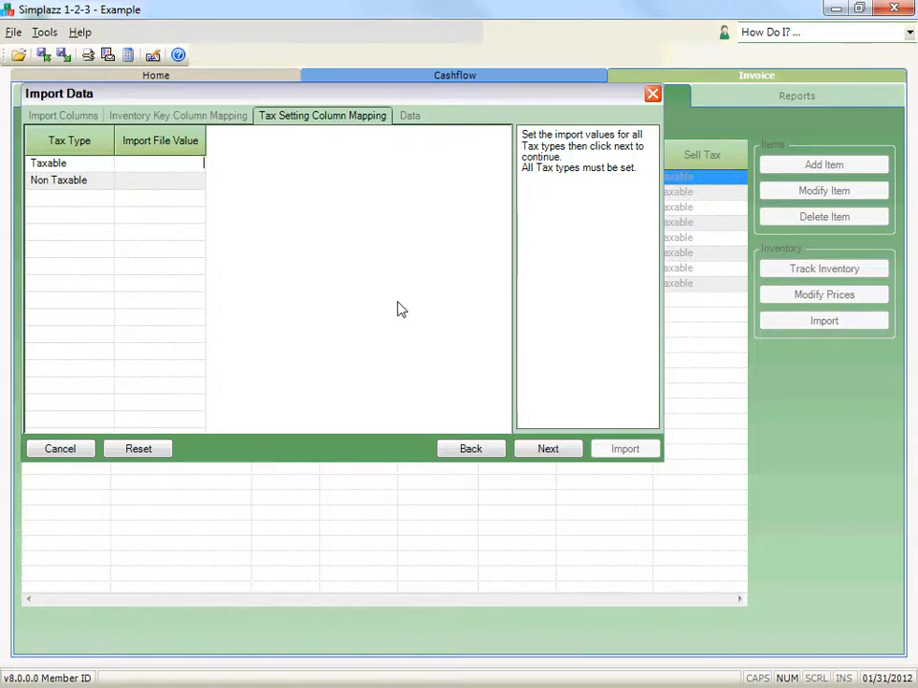
Set the tax import file values to T for Taxable and N for Non Taxable, and continue to the data preview
{"action": "type", "text": "T"}
{"action": "left_click", "coordinate": [199, 184]}
{"action": "type", "text": "N"}
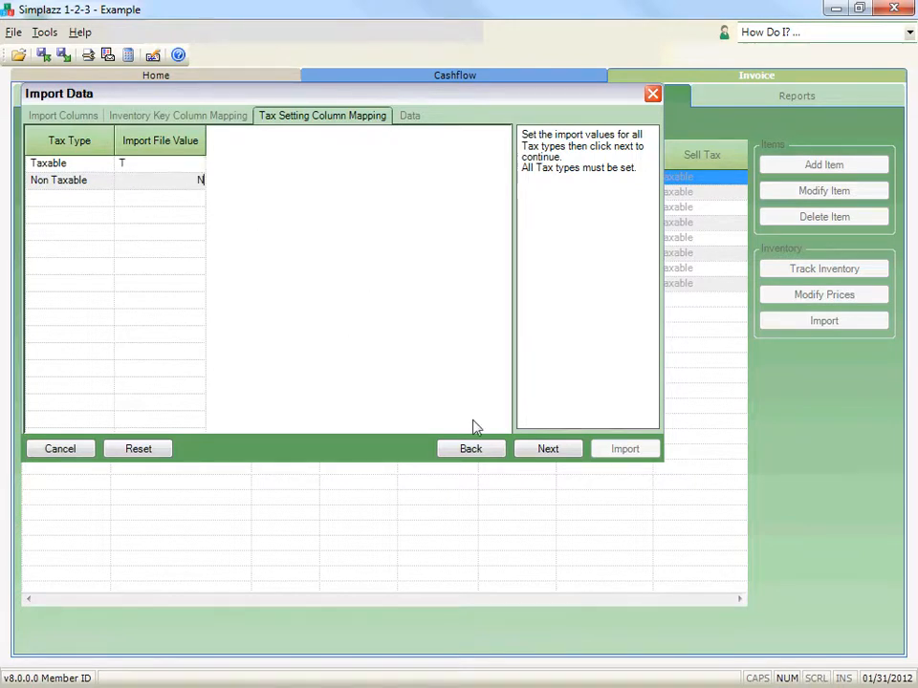
{"action": "left_click", "coordinate": [570, 455]}
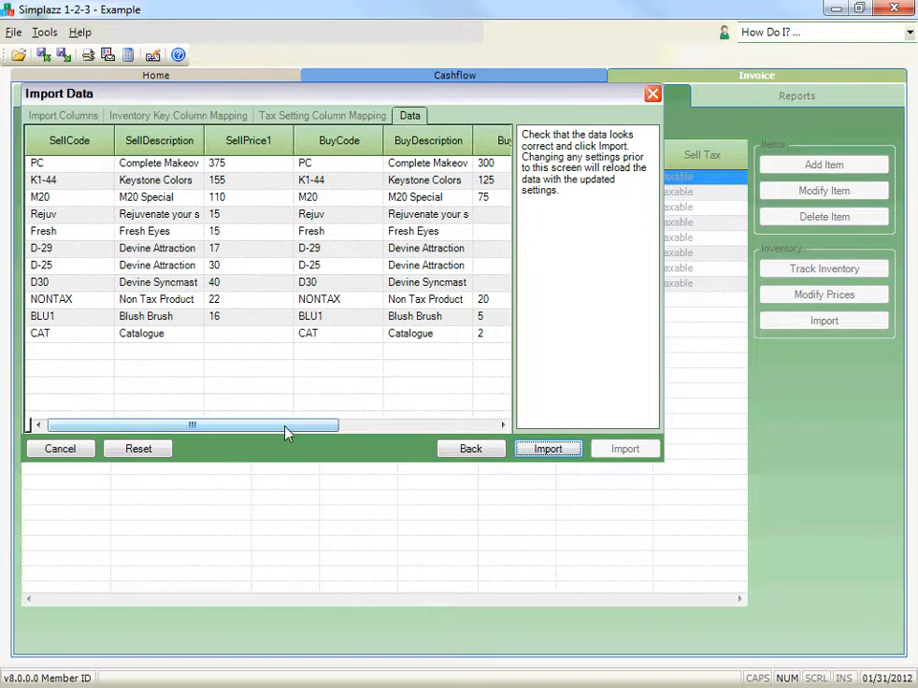
Check all columns of the previewed records, import them into the inventory, and close the import window
{"action": "left_click_drag", "start_coordinate": [286, 432], "coordinate": [493, 442]}
{"action": "left_click_drag", "start_coordinate": [368, 427], "coordinate": [212, 432]}
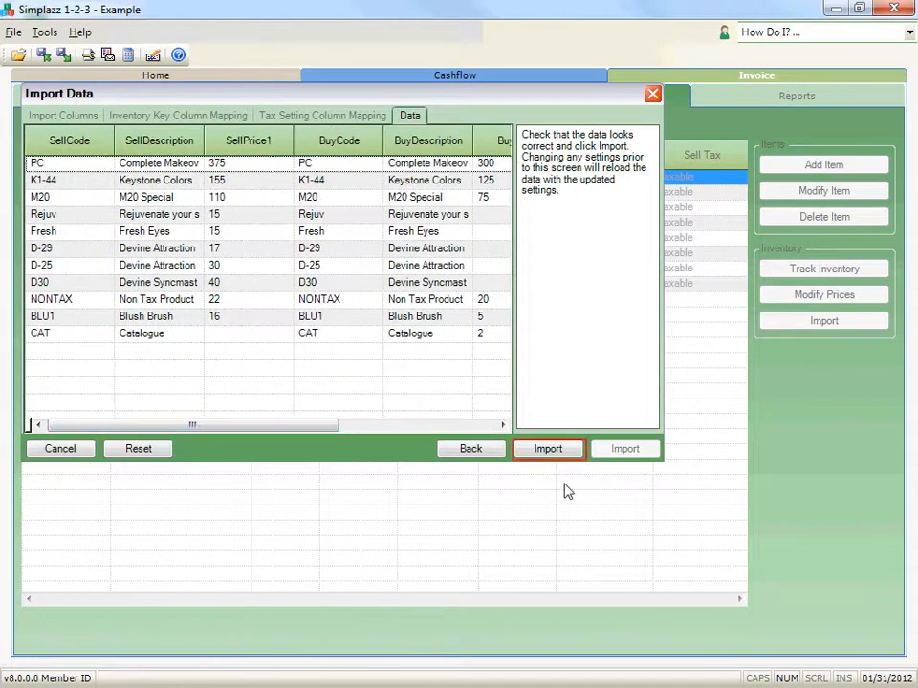
{"action": "left_click", "coordinate": [573, 450]}
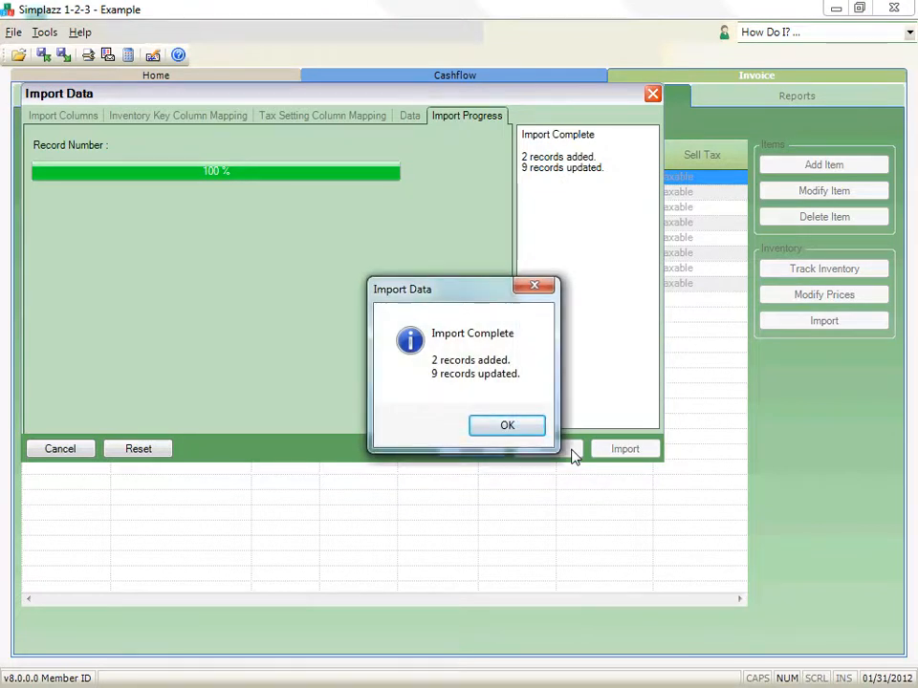
{"action": "left_click", "coordinate": [522, 429]}
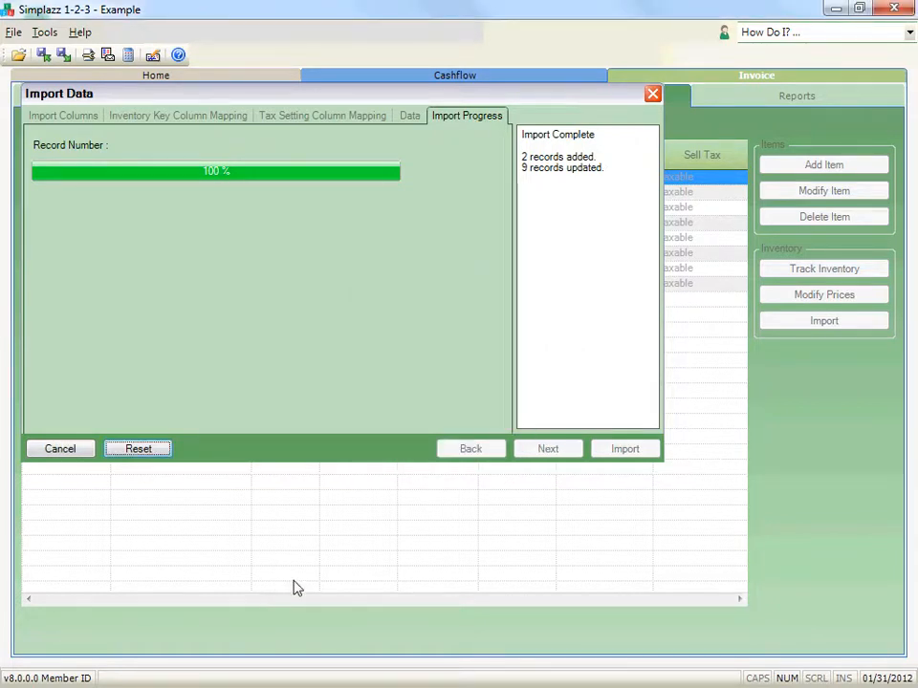
{"action": "left_click", "coordinate": [84, 449]}
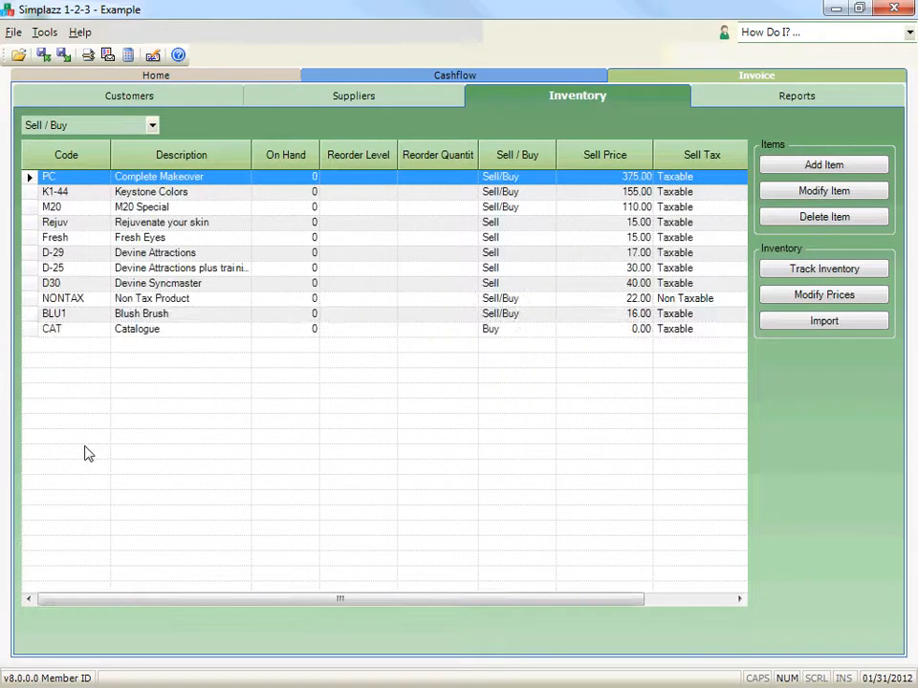